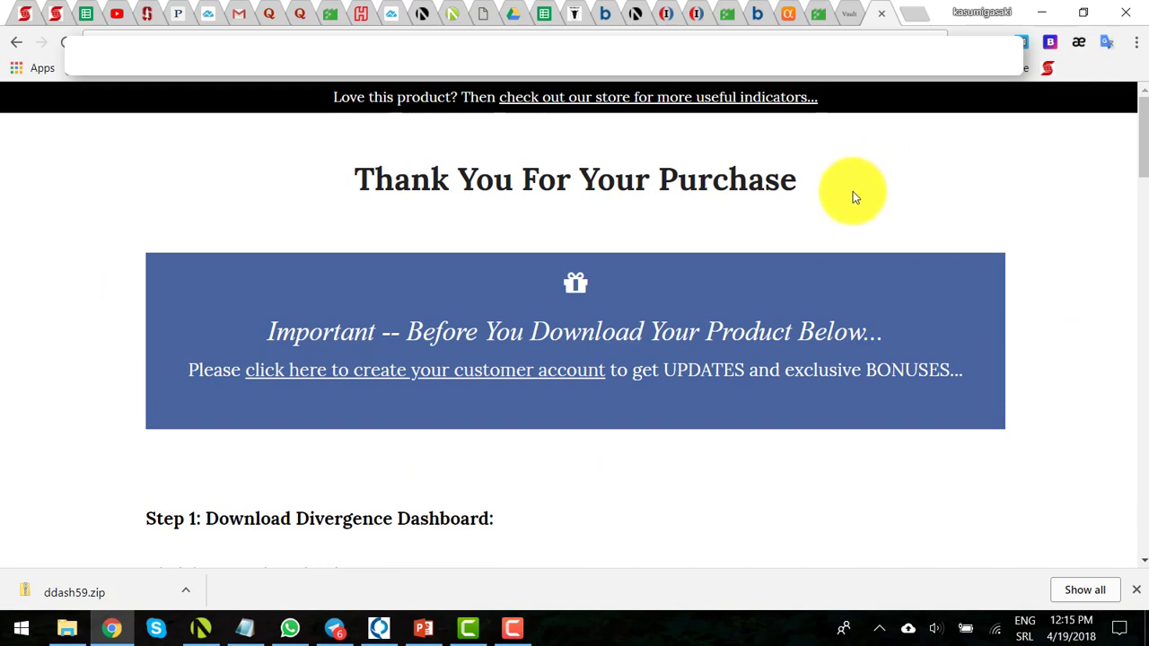
Step: Scroll the thank-you page down to the Step 1 Divergence Dashboard download link
scroll(849, 191, down, 2)
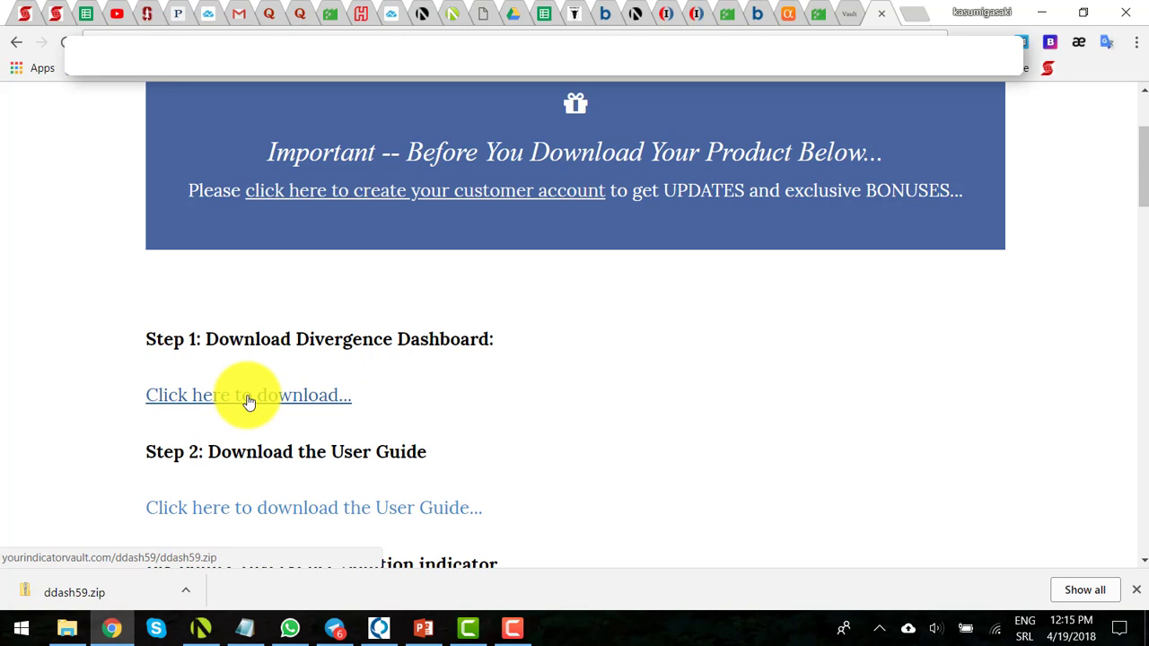
Step: Download ddash59.zip from the Step 1 link and save it to the Desktop
click(180, 395)
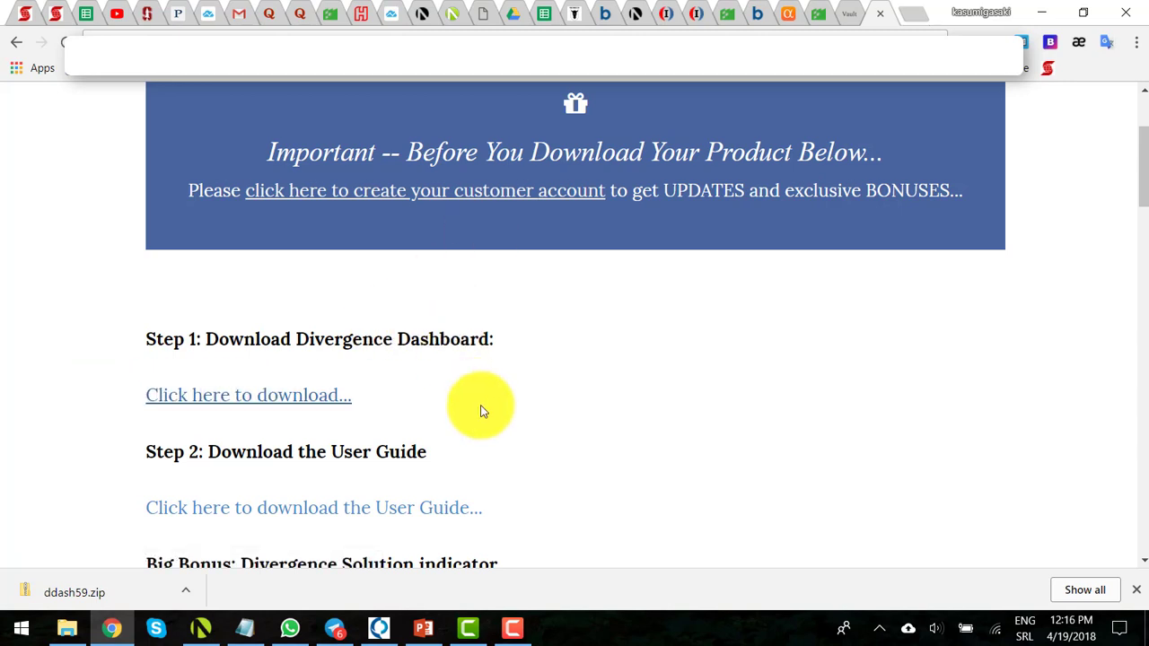
click(235, 401)
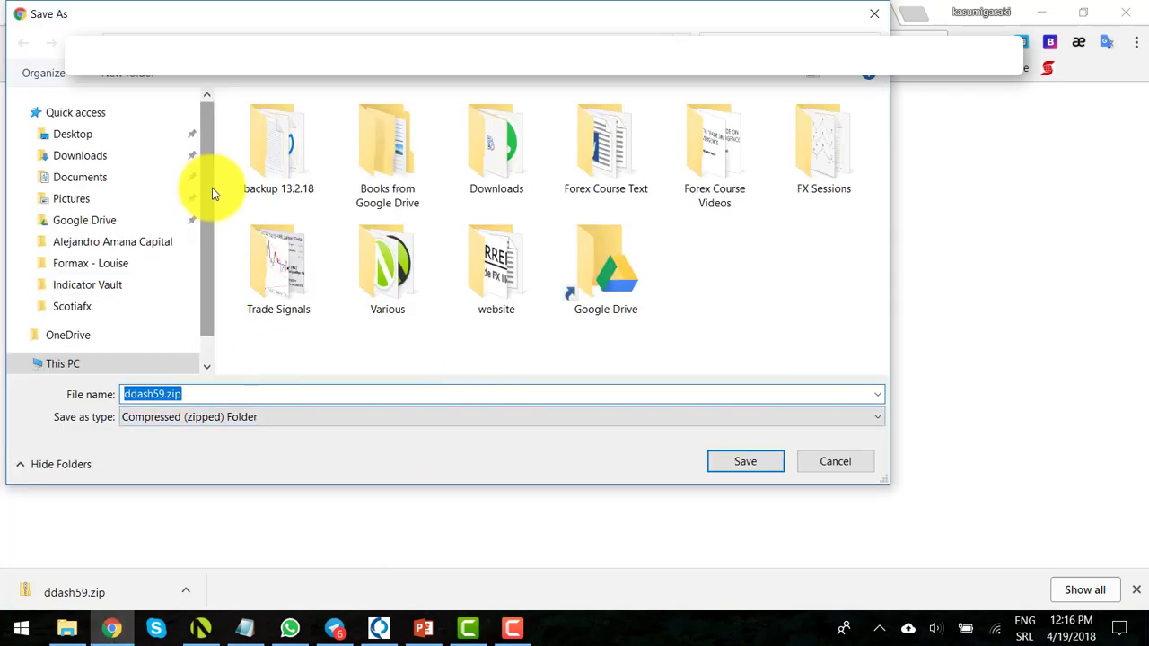
click(71, 134)
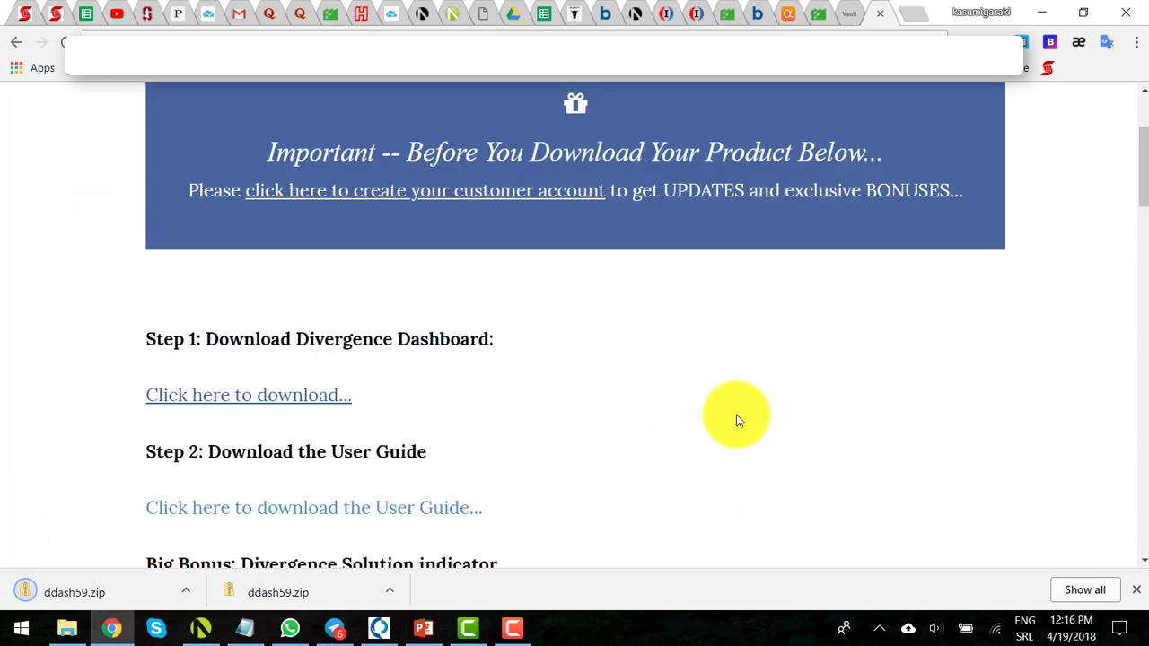
Step: Extract ddash59.zip with Extract All into a ddash59 folder on the desktop
click(1044, 14)
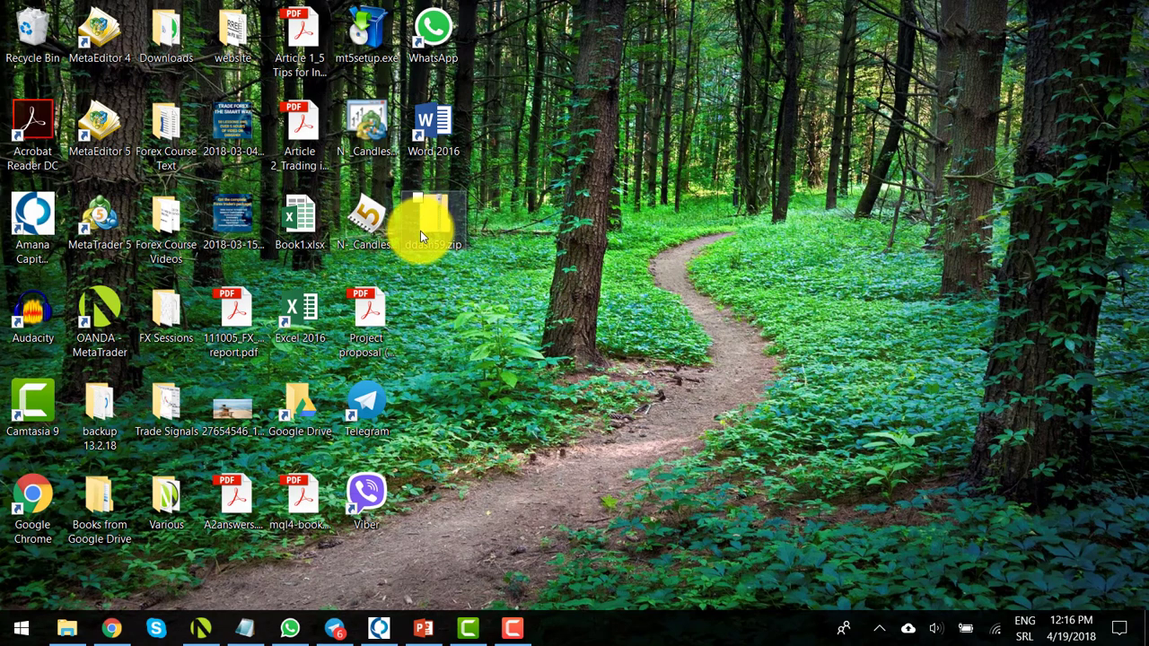
right_click(442, 221)
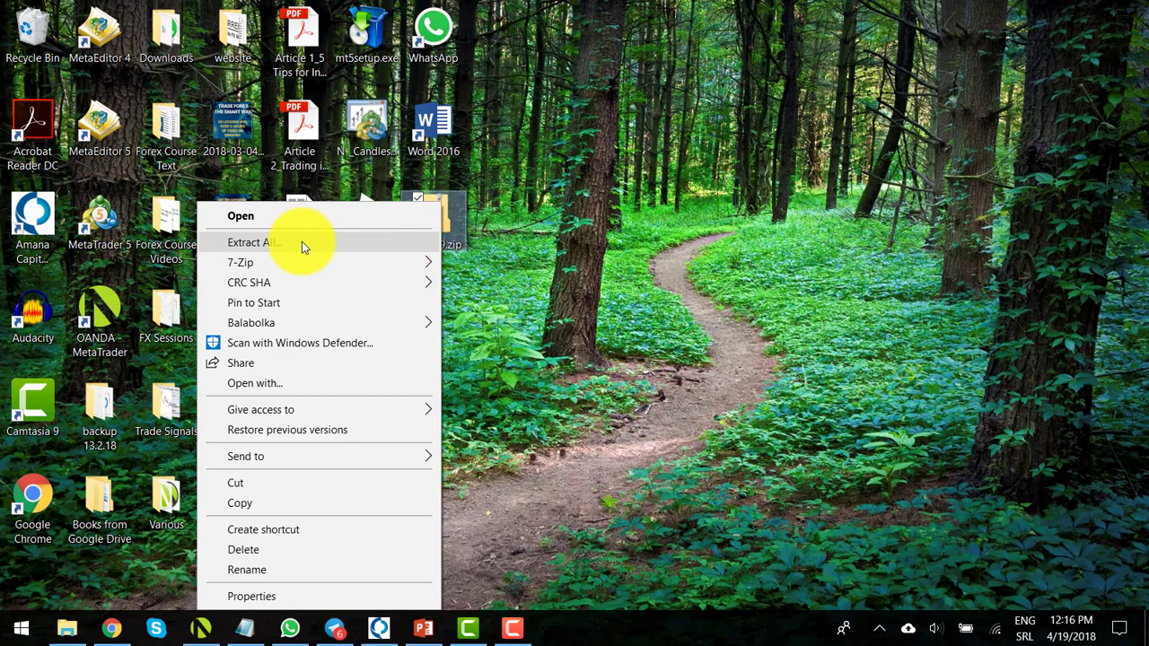
click(333, 244)
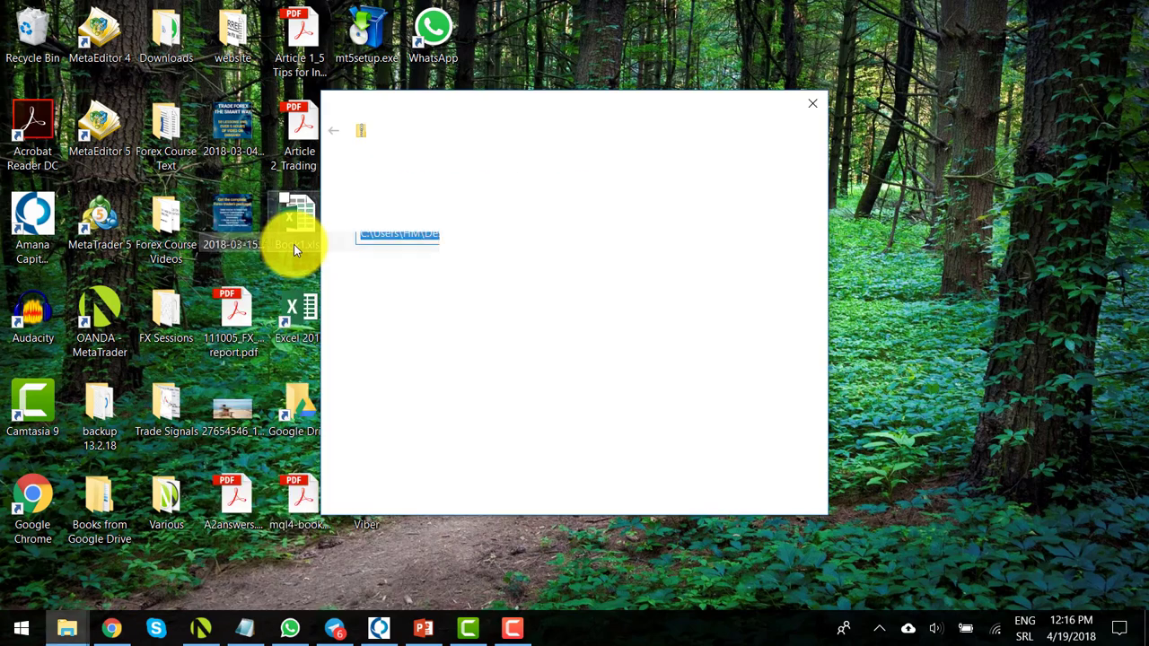
click(710, 500)
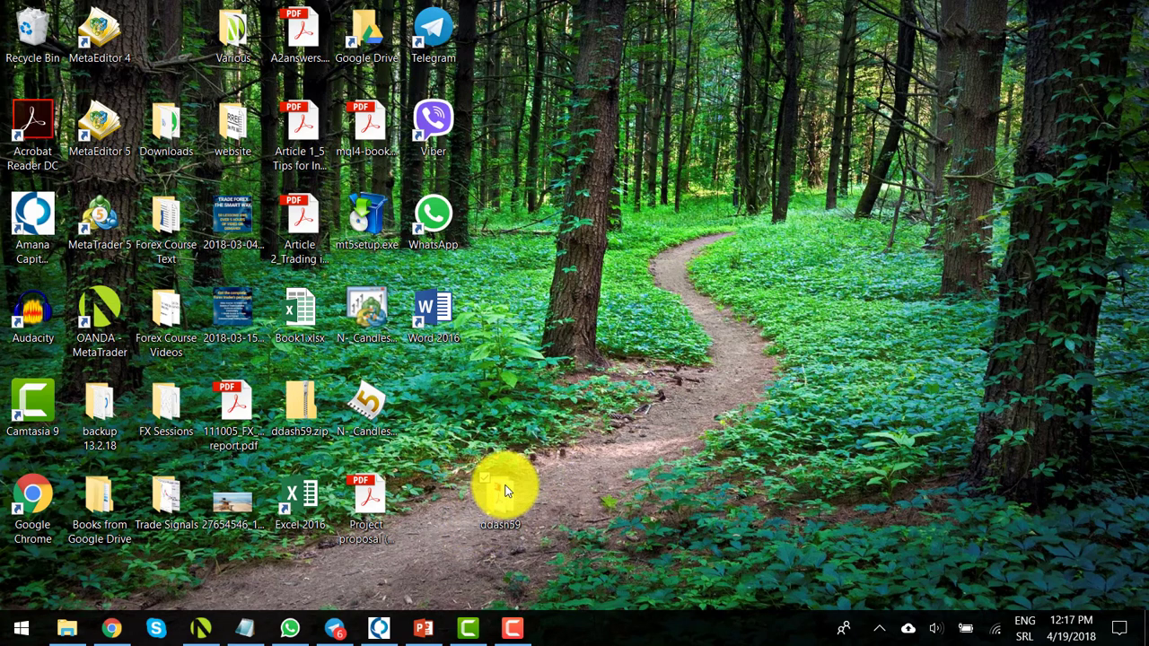
Step: Bring MetaTrader 4 back and open its data folder via File > Open Data Folder
click(489, 505)
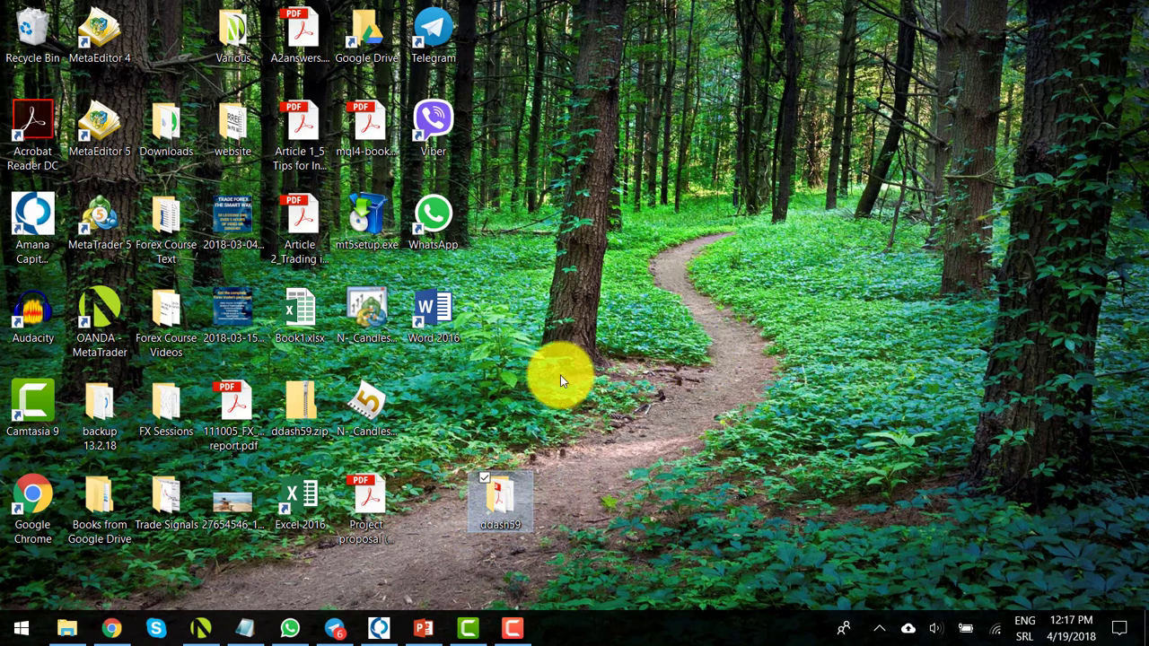
click(379, 628)
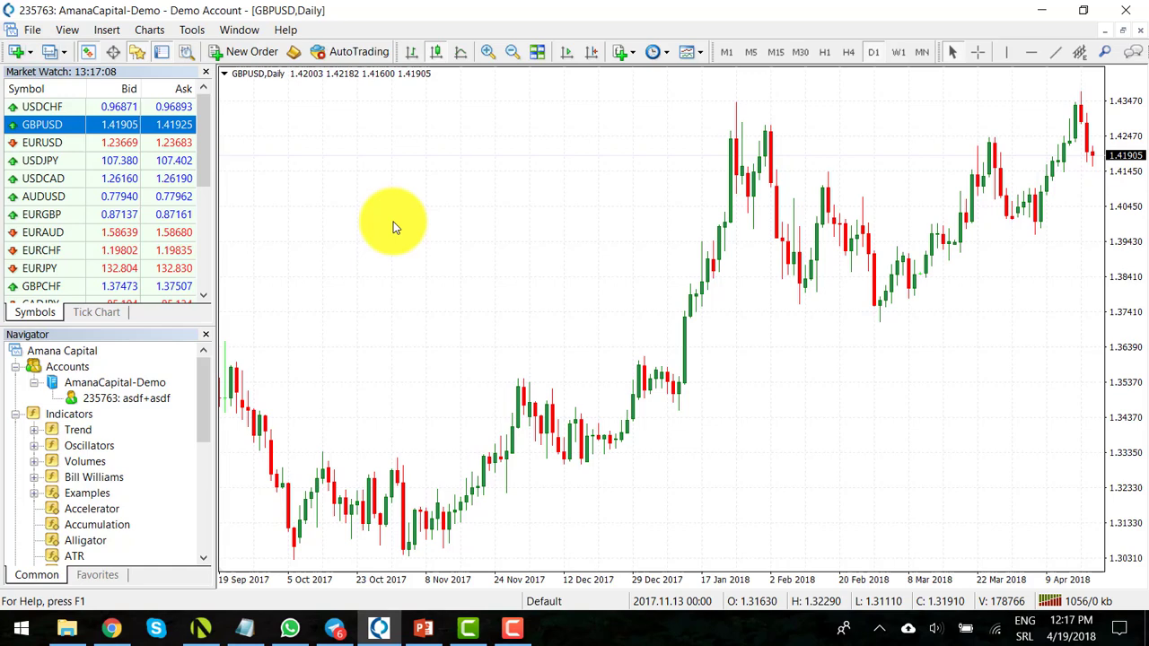
click(36, 31)
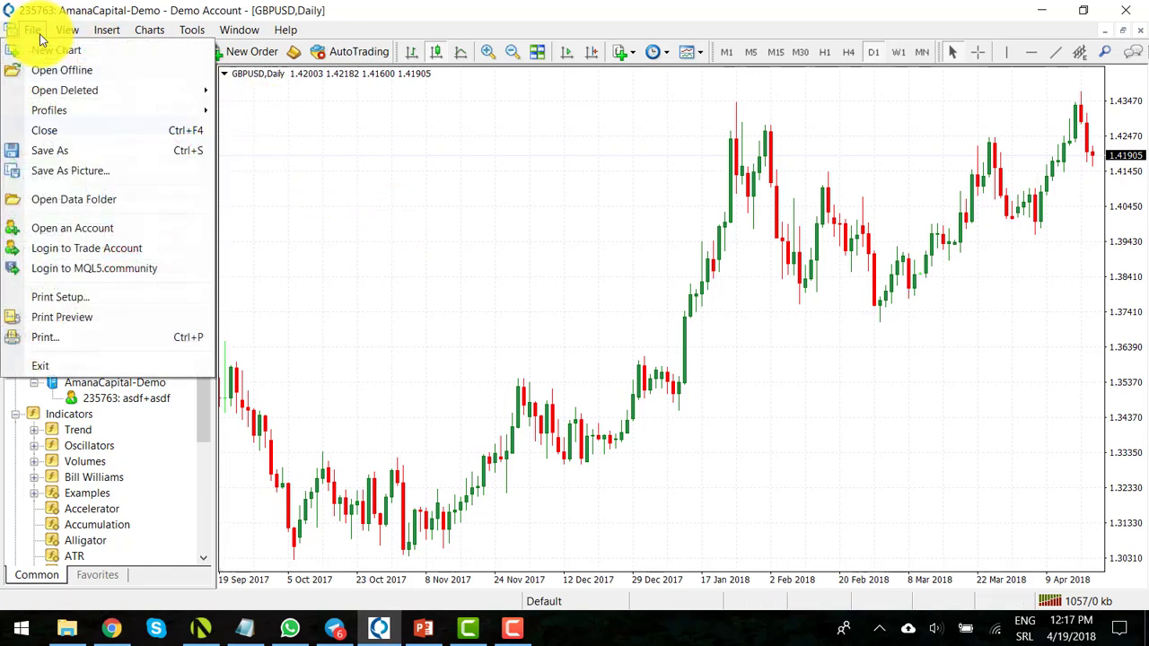
click(133, 205)
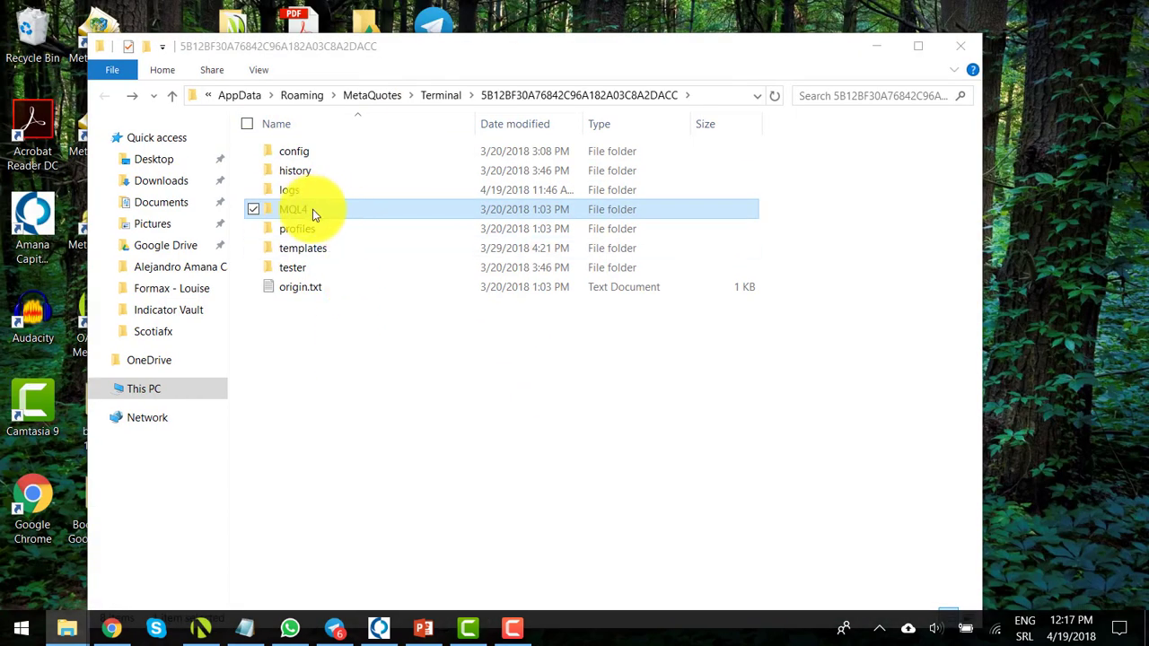
Step: Open the MQL4\Indicators folder and move its window up and to the left
double_click(300, 211)
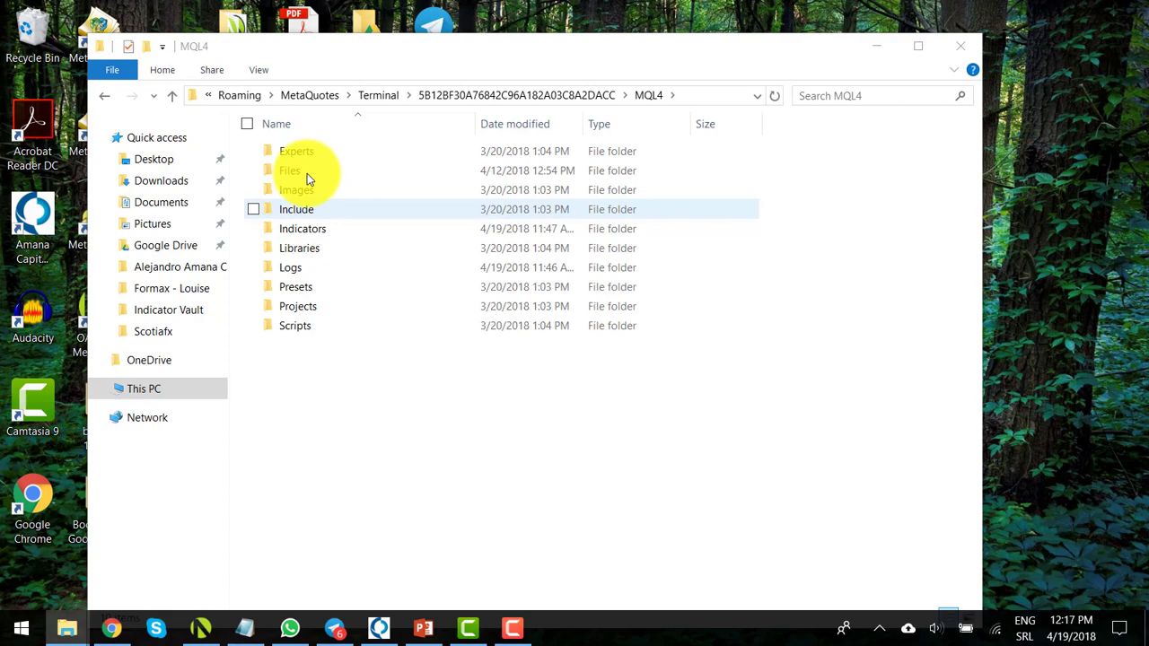
double_click(303, 231)
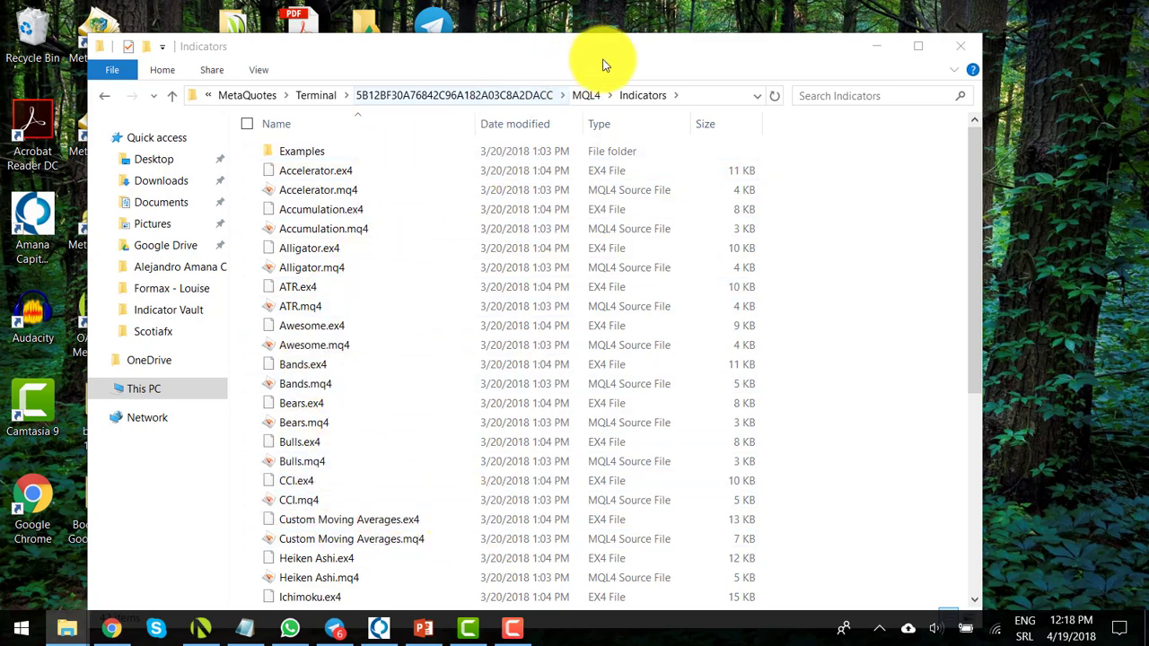
drag(640, 48, 593, 42)
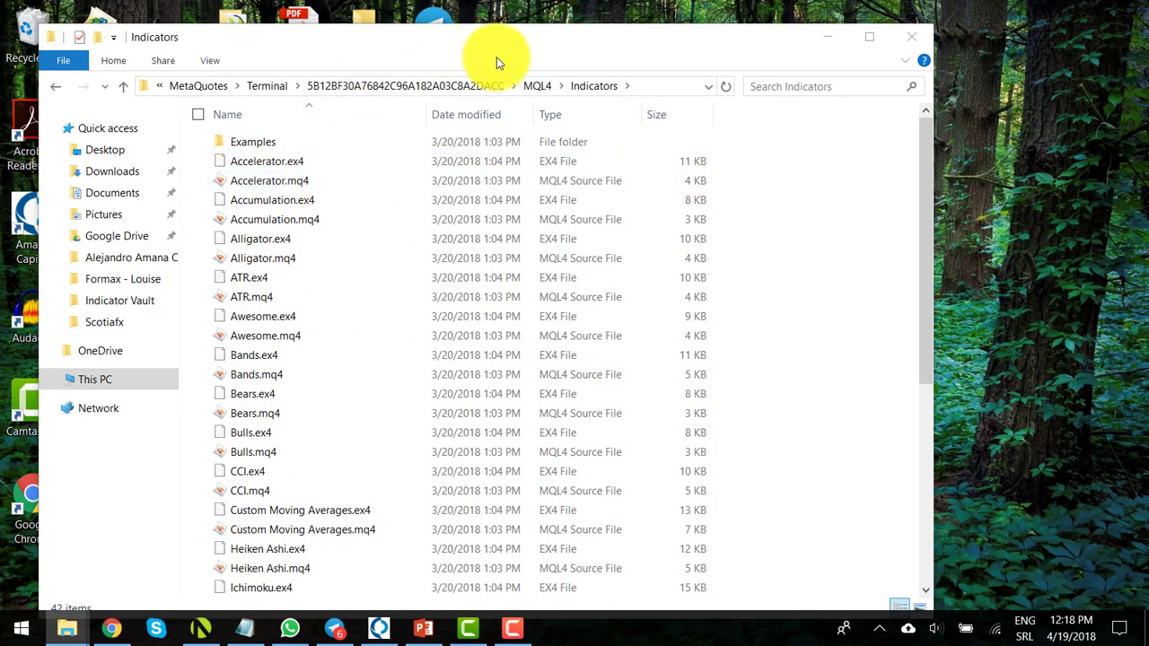
drag(687, 45, 679, 23)
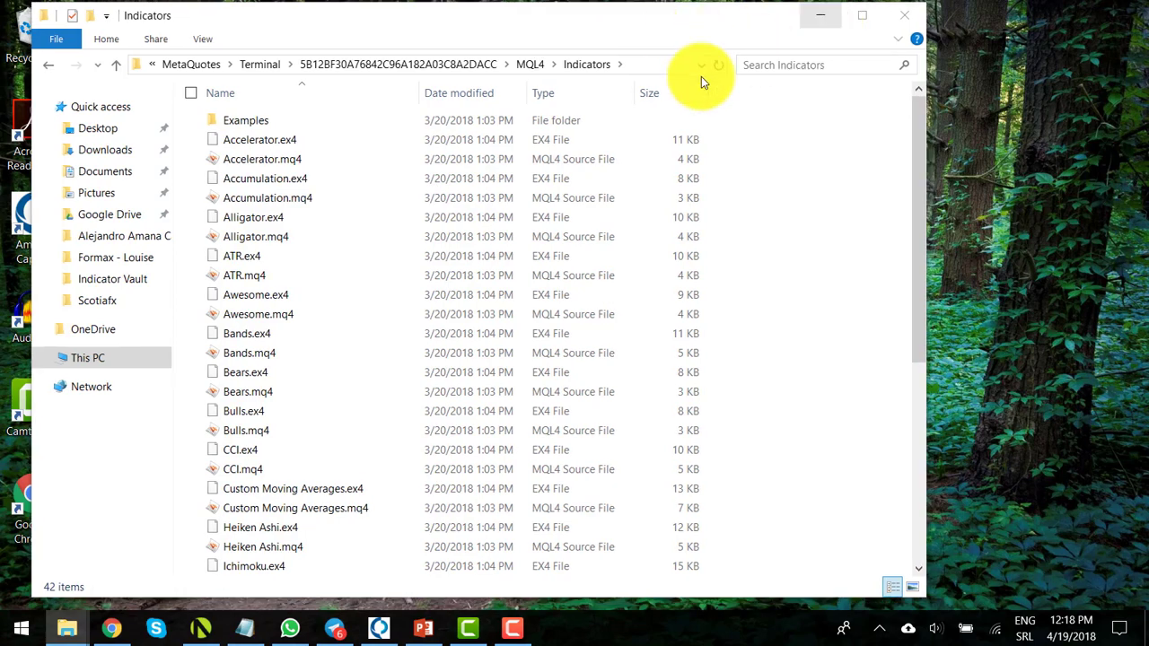
Step: Open the extracted ddash59 folder and copy Divergence Dashboard_v1.4.ex4
click(821, 16)
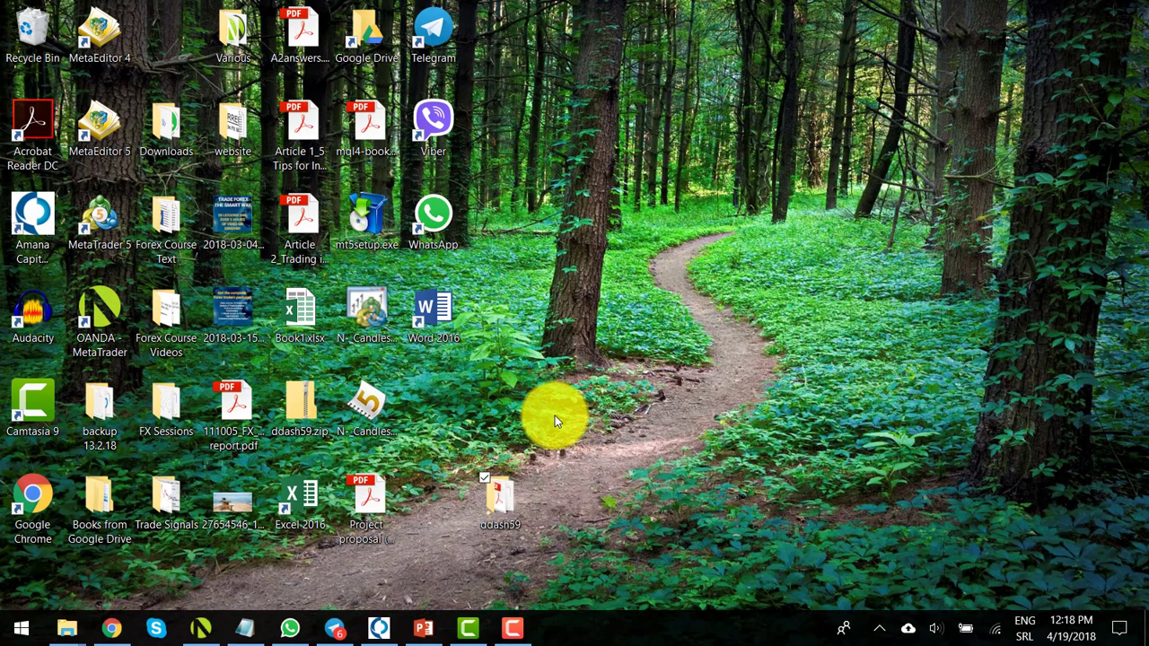
double_click(504, 508)
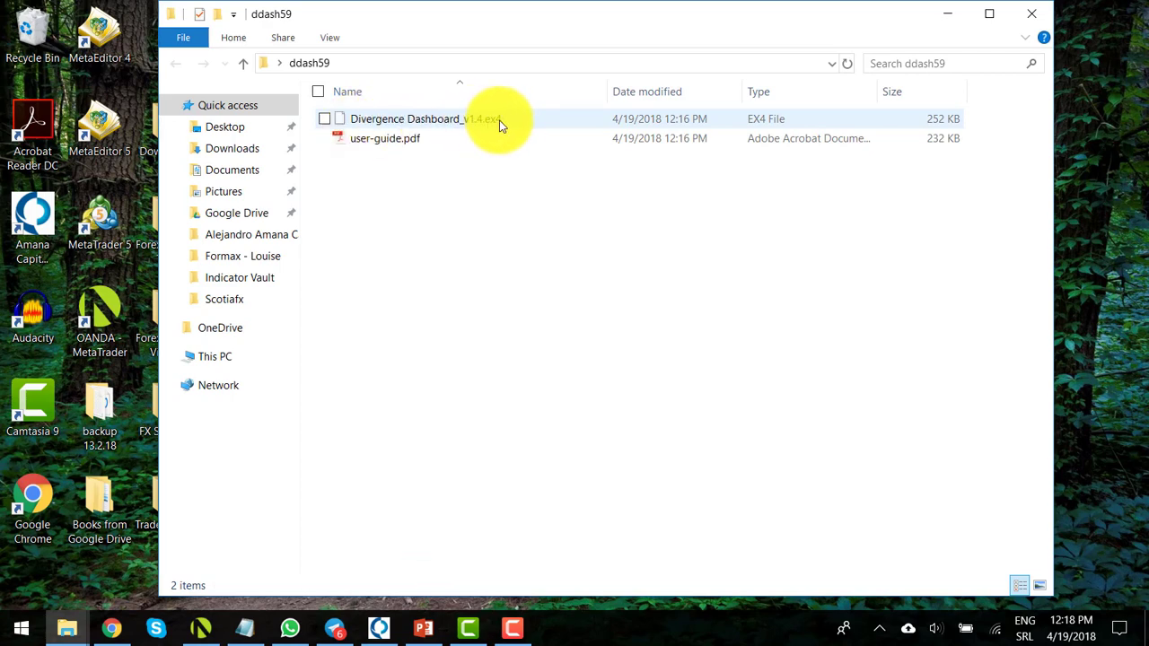
click(368, 124)
right_click(413, 118)
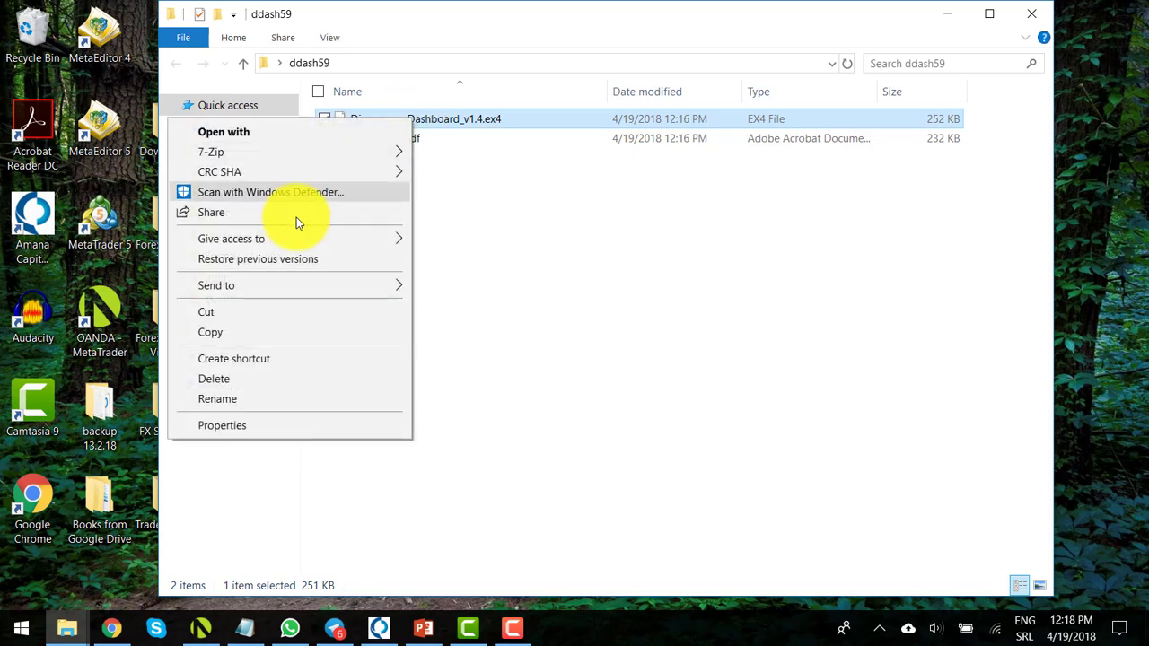
click(271, 332)
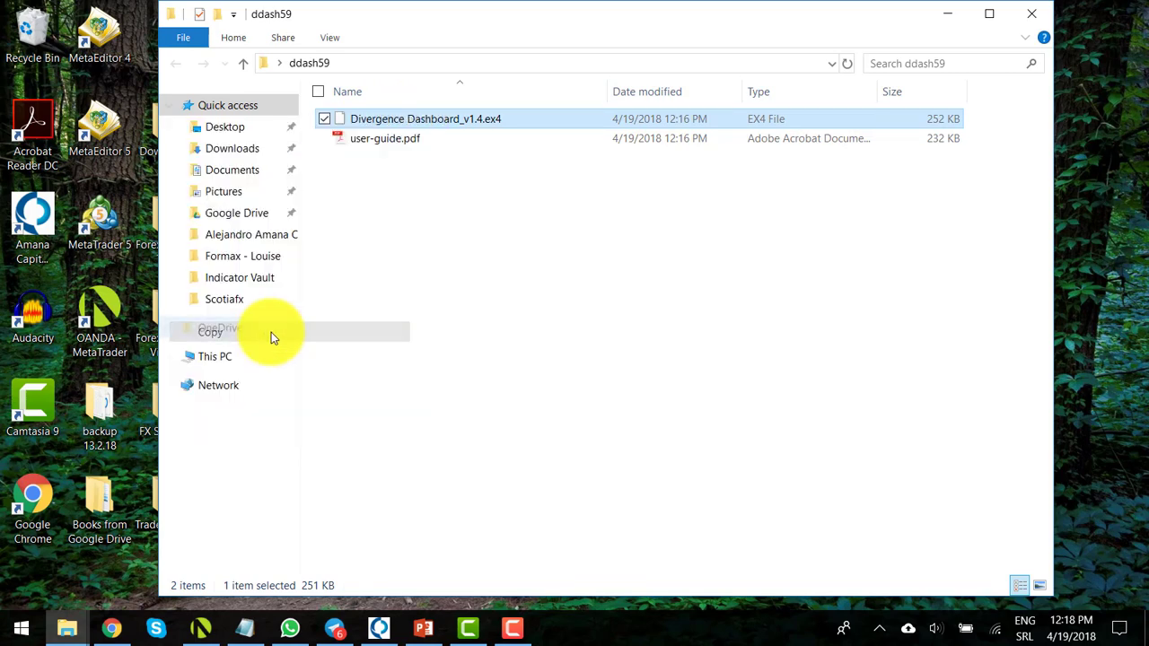
Step: Paste Divergence Dashboard_v1.4.ex4 into the MQL4\Indicators folder, bringing it to 43 items
click(83, 636)
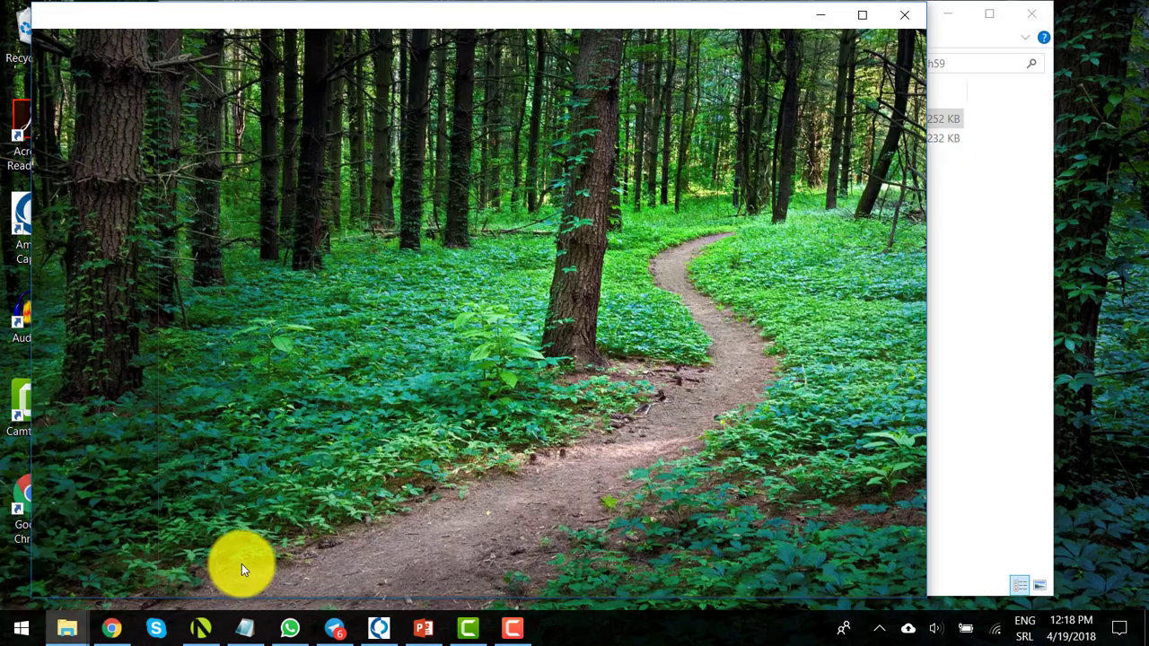
click(242, 563)
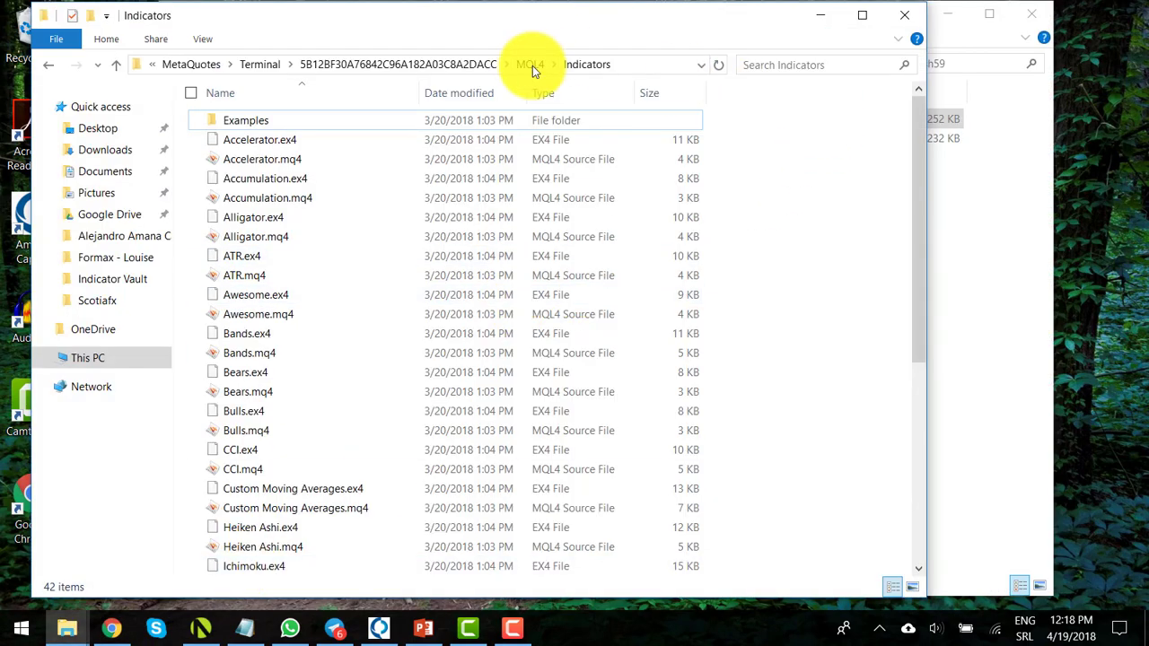
right_click(778, 259)
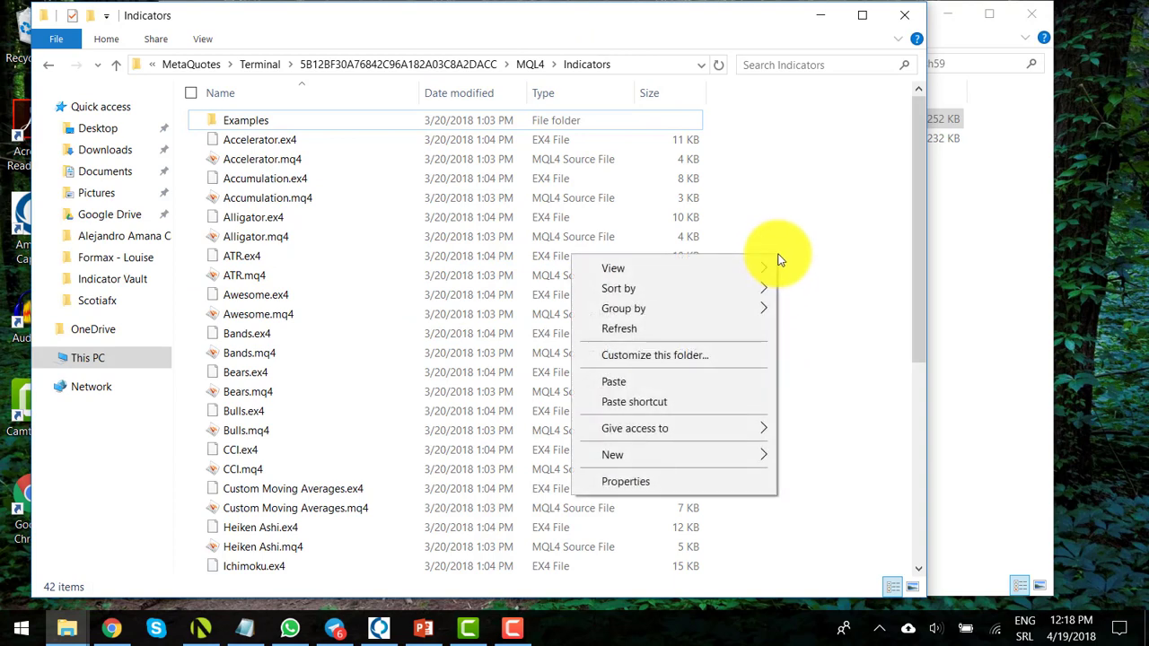
click(675, 384)
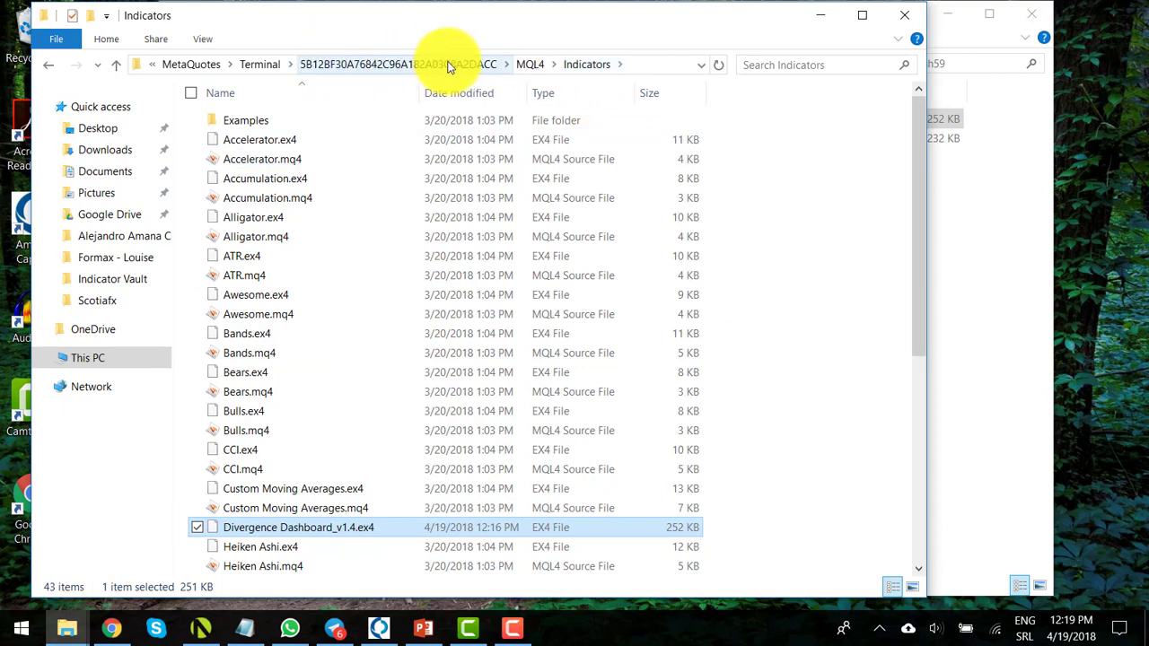
Step: Close both folder windows and restart MetaTrader 4 so Divergence Dashboard_v1.4 loads
click(903, 20)
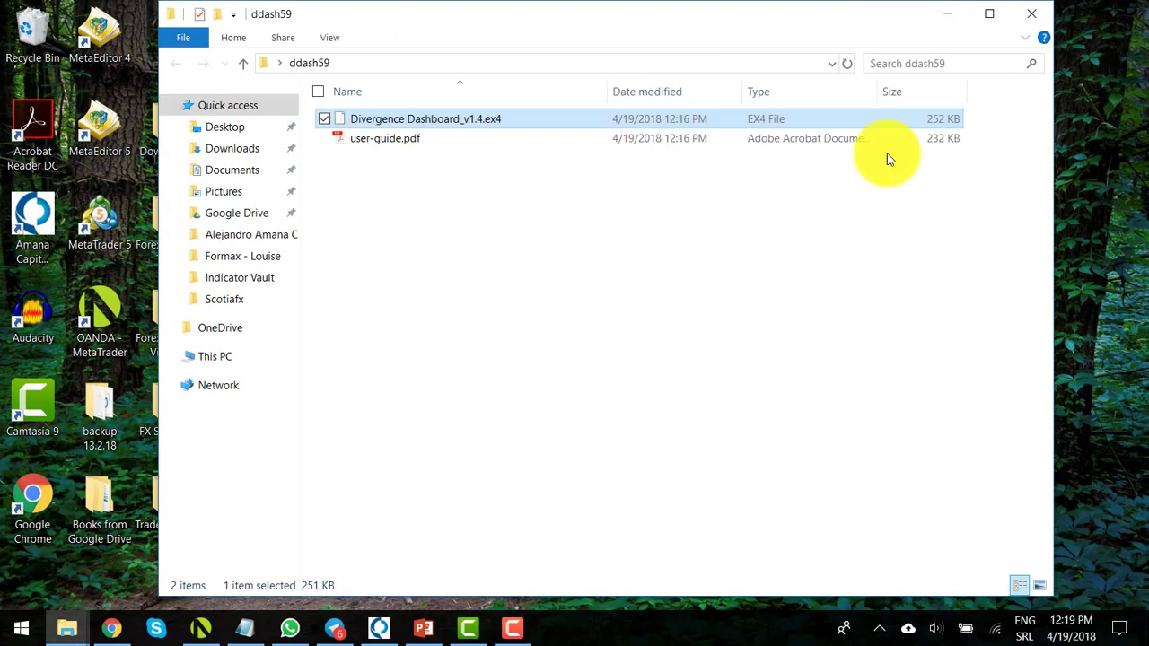
click(1038, 15)
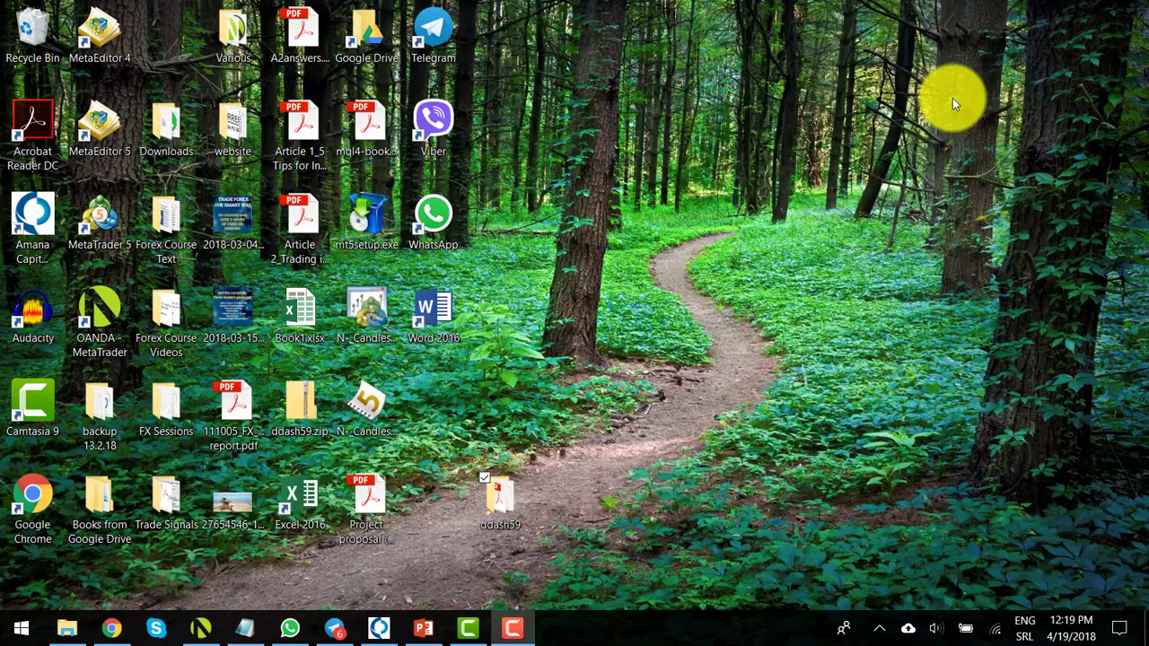
click(380, 629)
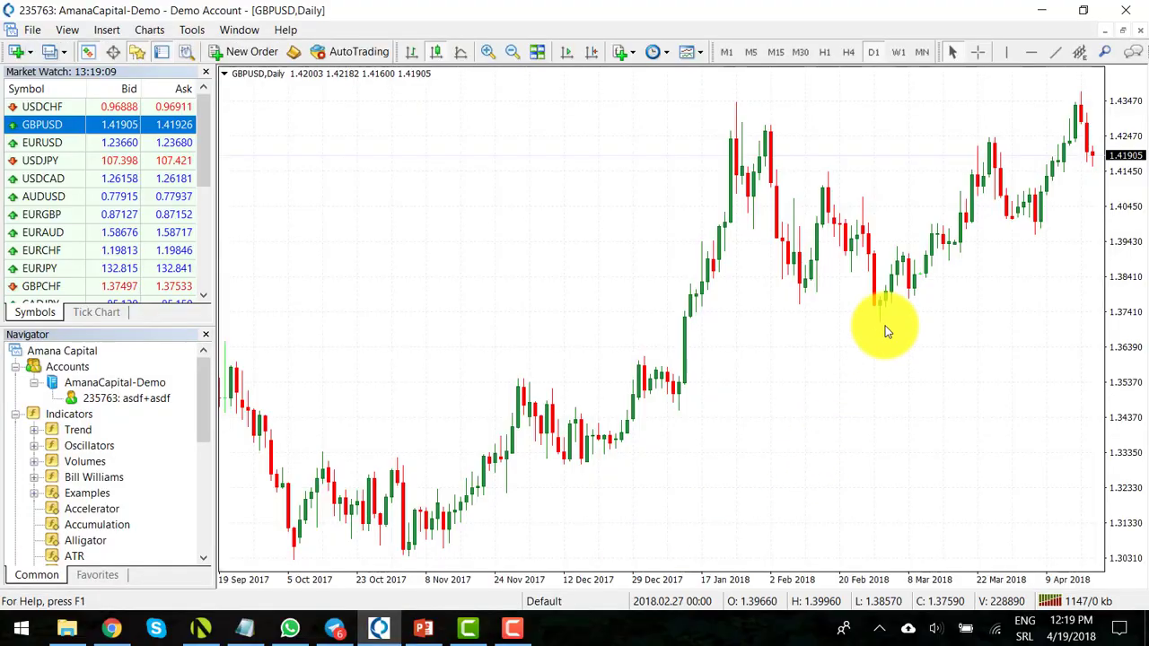
click(1128, 10)
double_click(42, 224)
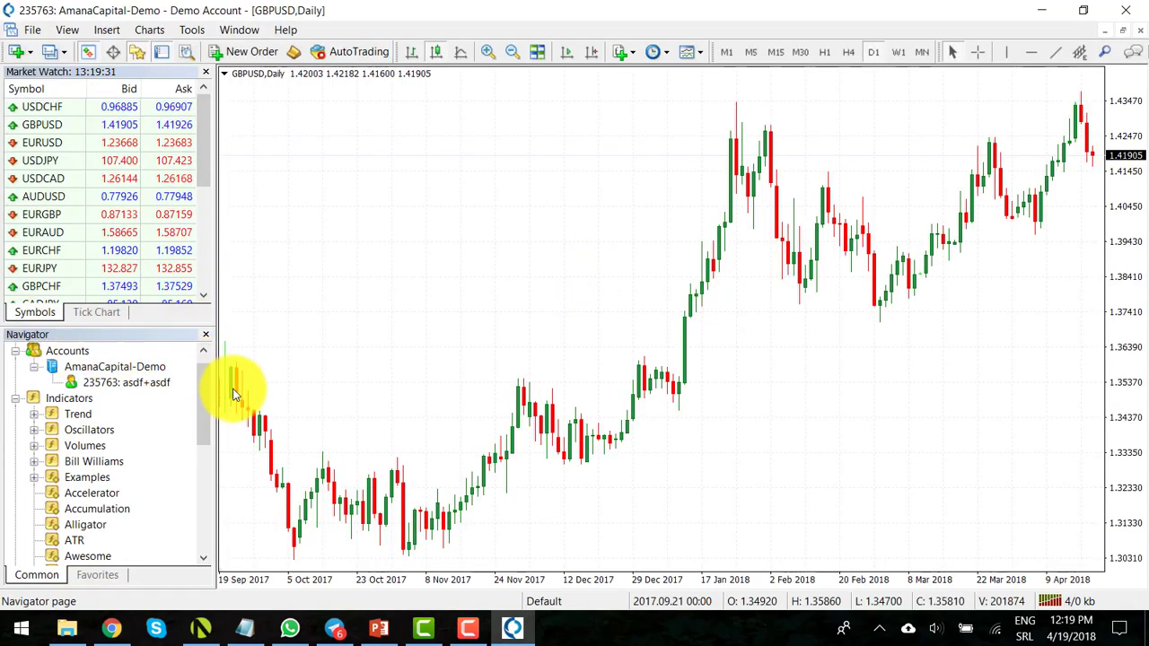
drag(206, 390, 205, 461)
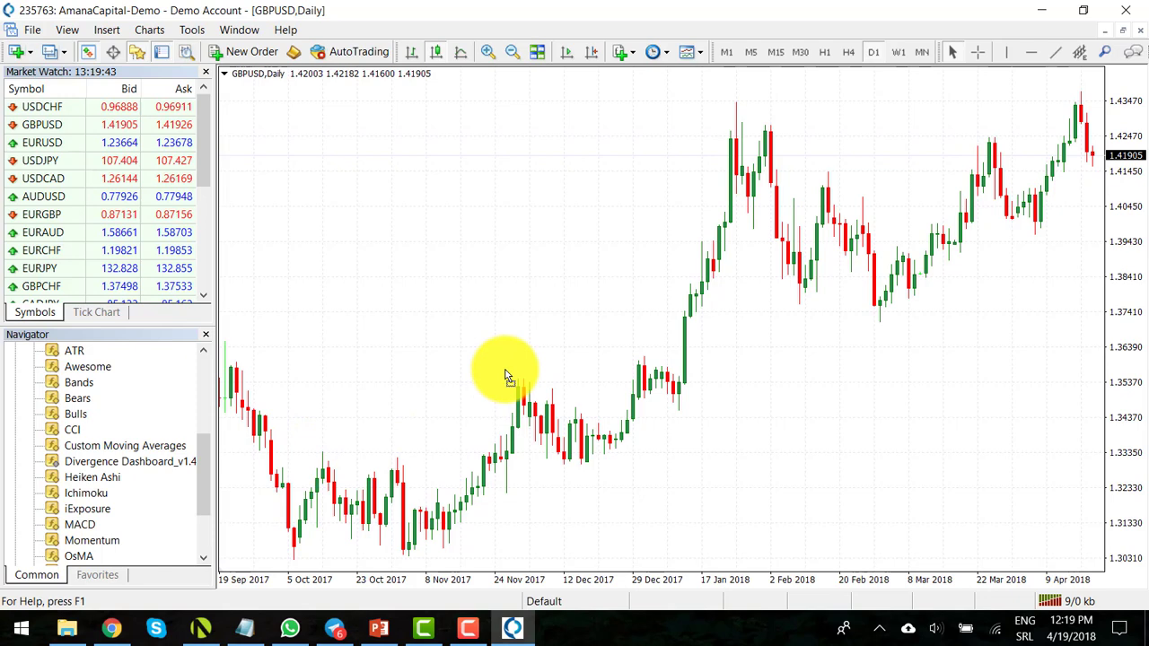
Step: Drop Divergence Dashboard_v1.4 onto the GBPUSD Daily chart with default settings and dismiss the alert
drag(506, 375, 505, 375)
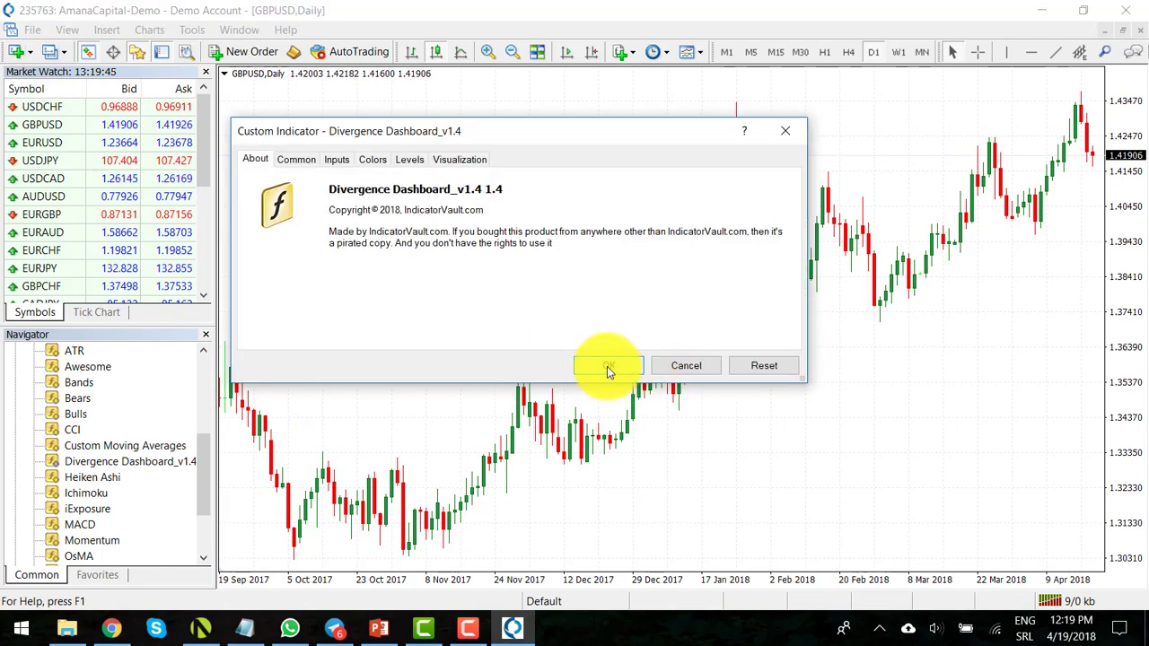
click(608, 368)
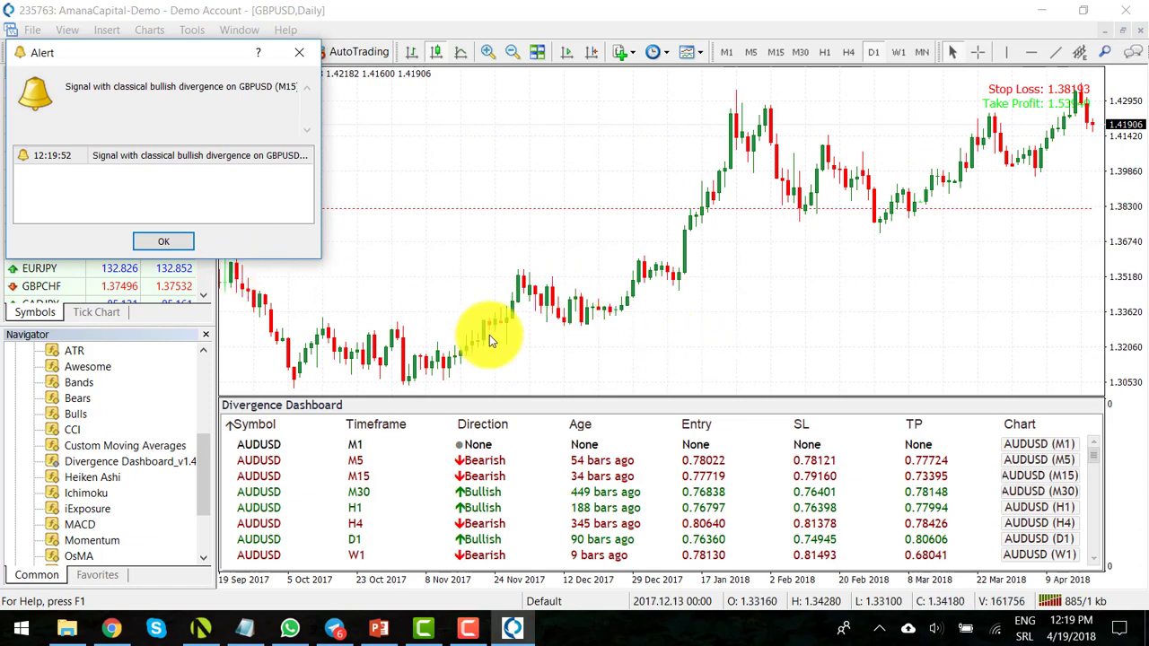
click(166, 240)
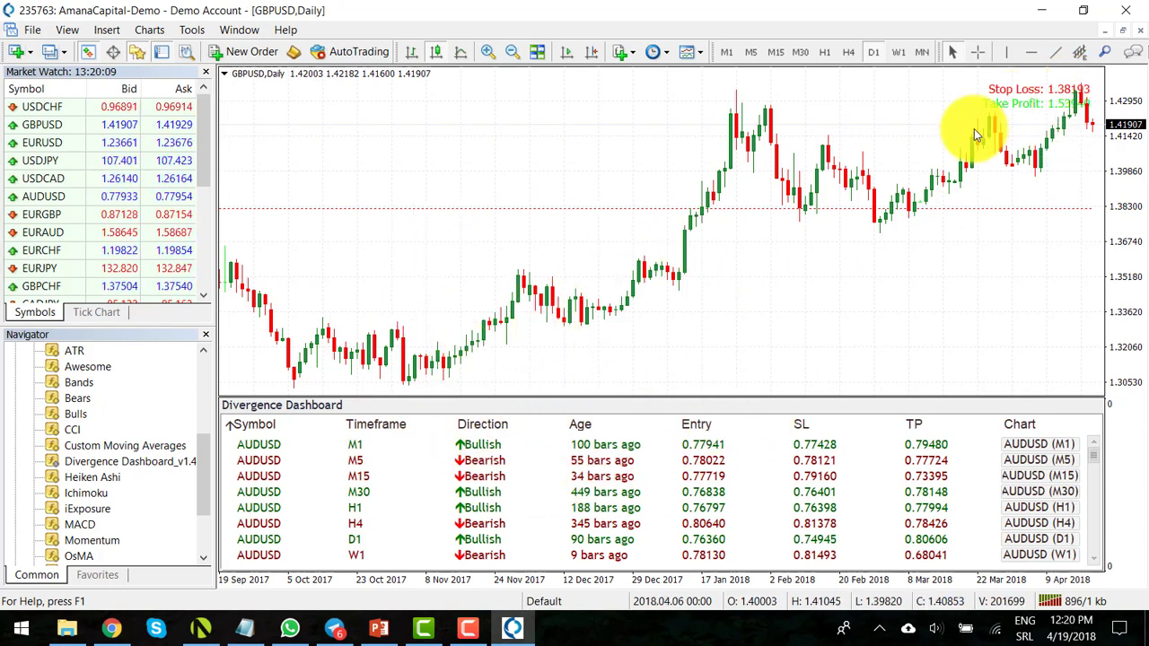
Step: Save HiddenDivergence.ex4 from the Hidden Divergence Pro link to the Desktop
click(1042, 11)
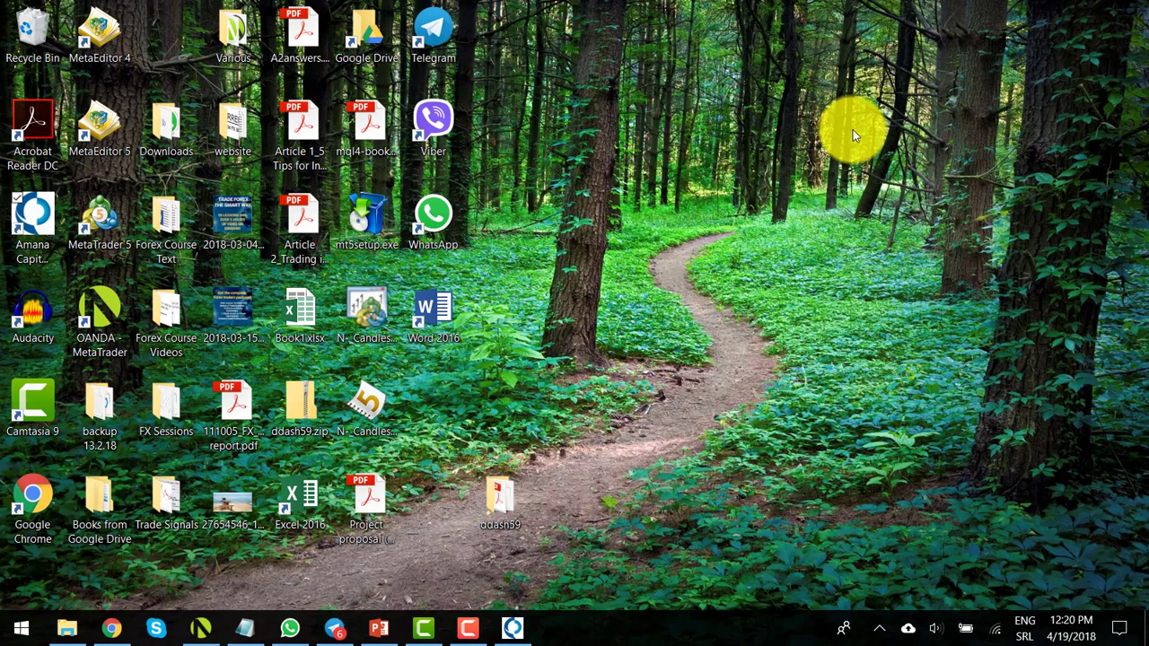
click(112, 627)
scroll(775, 377, down, 4)
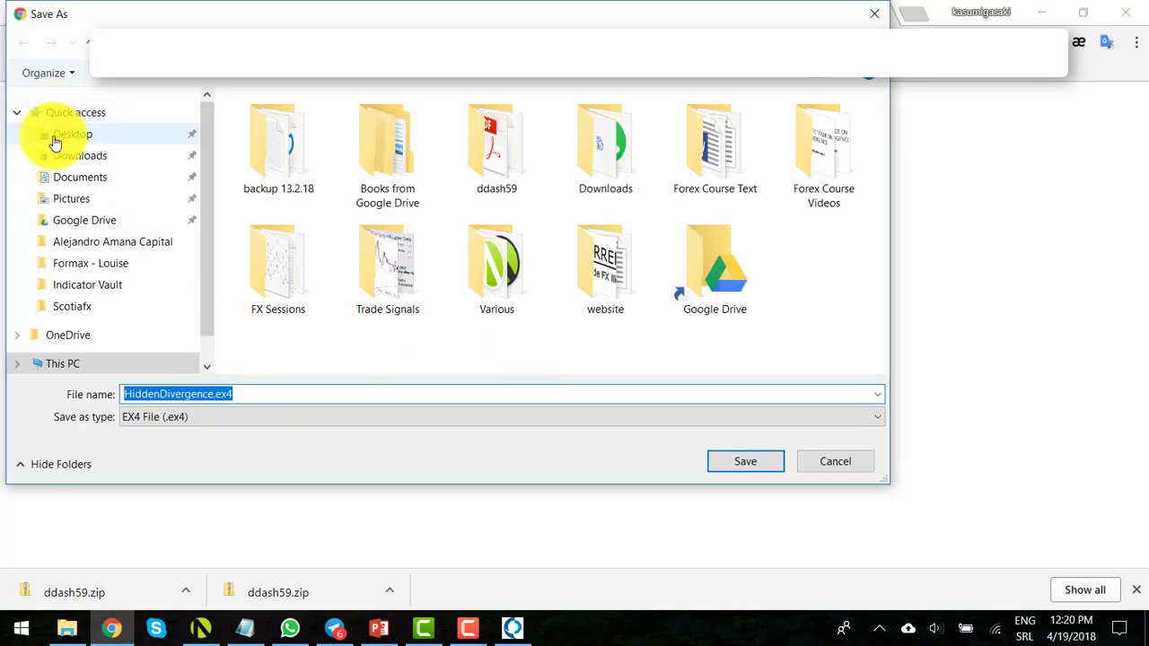
click(64, 134)
click(741, 460)
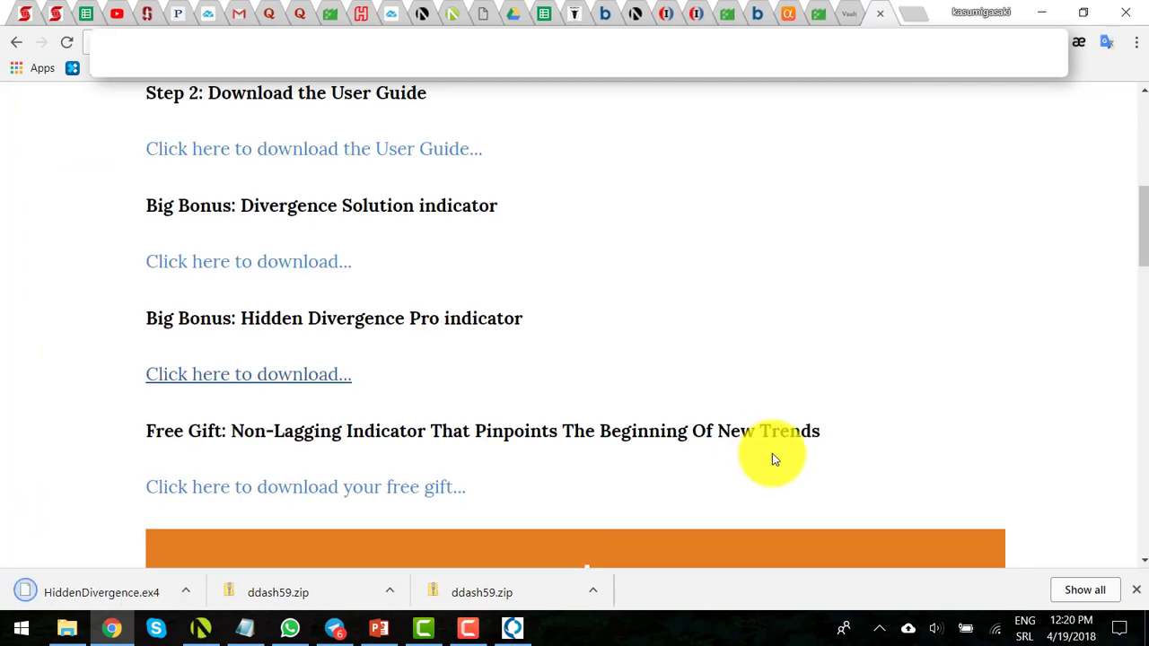
click(1043, 14)
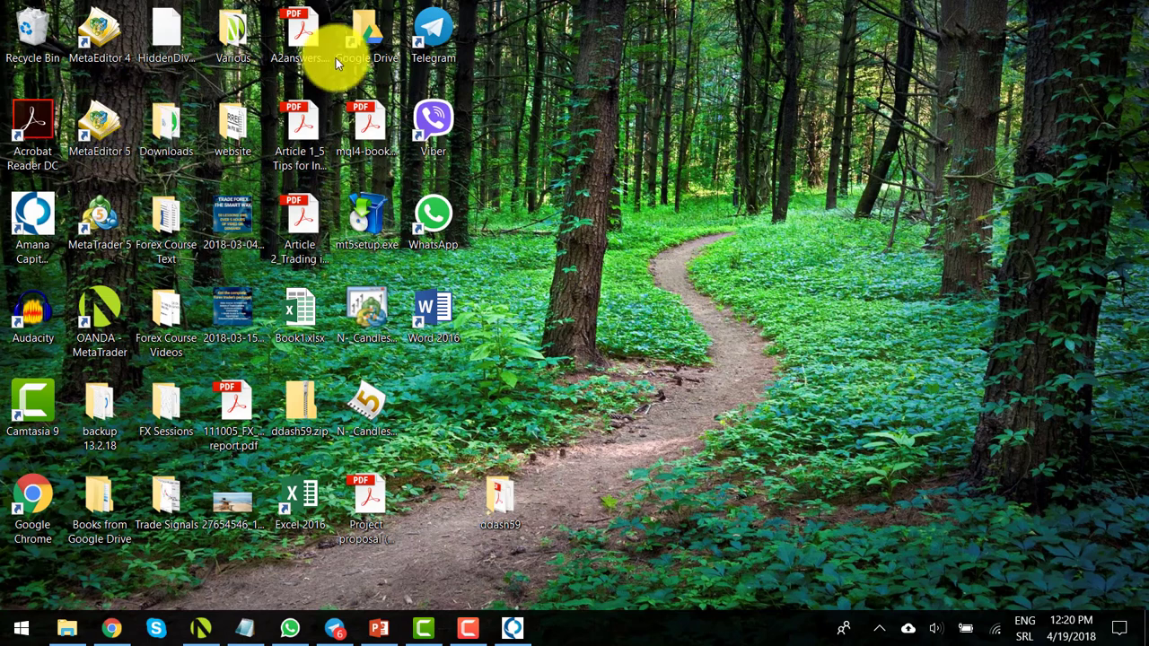
Step: Drop HiddenDivergence.ex4 in open mid-desktop space, deselect it, and return to MetaTrader
drag(164, 33, 694, 252)
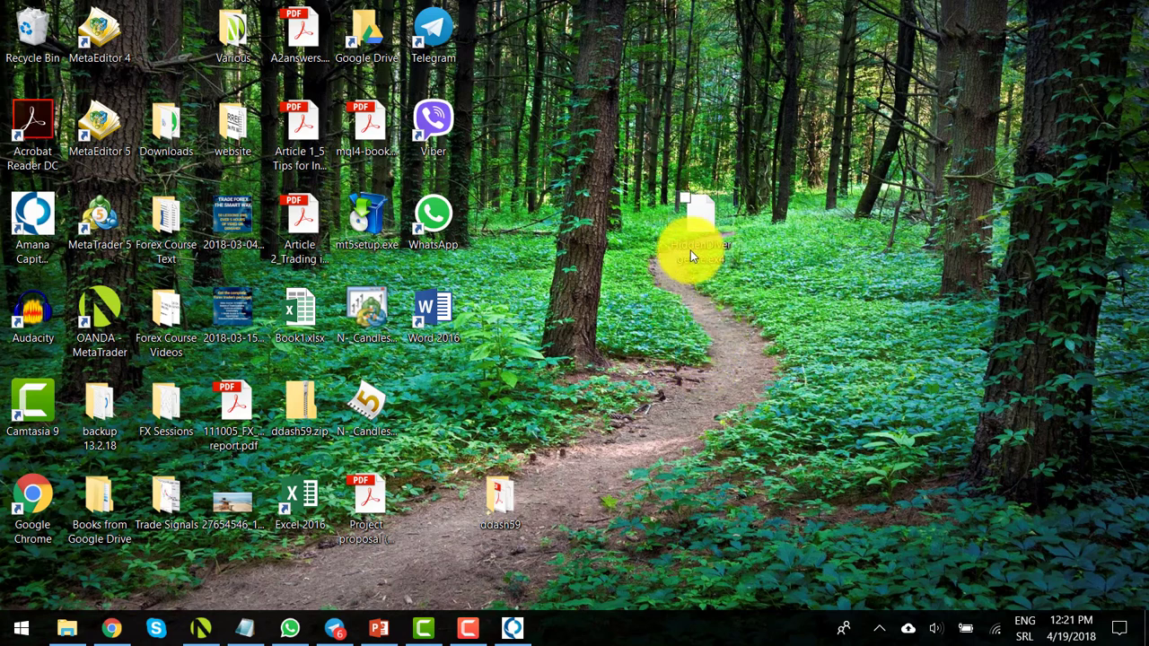
drag(690, 254, 642, 230)
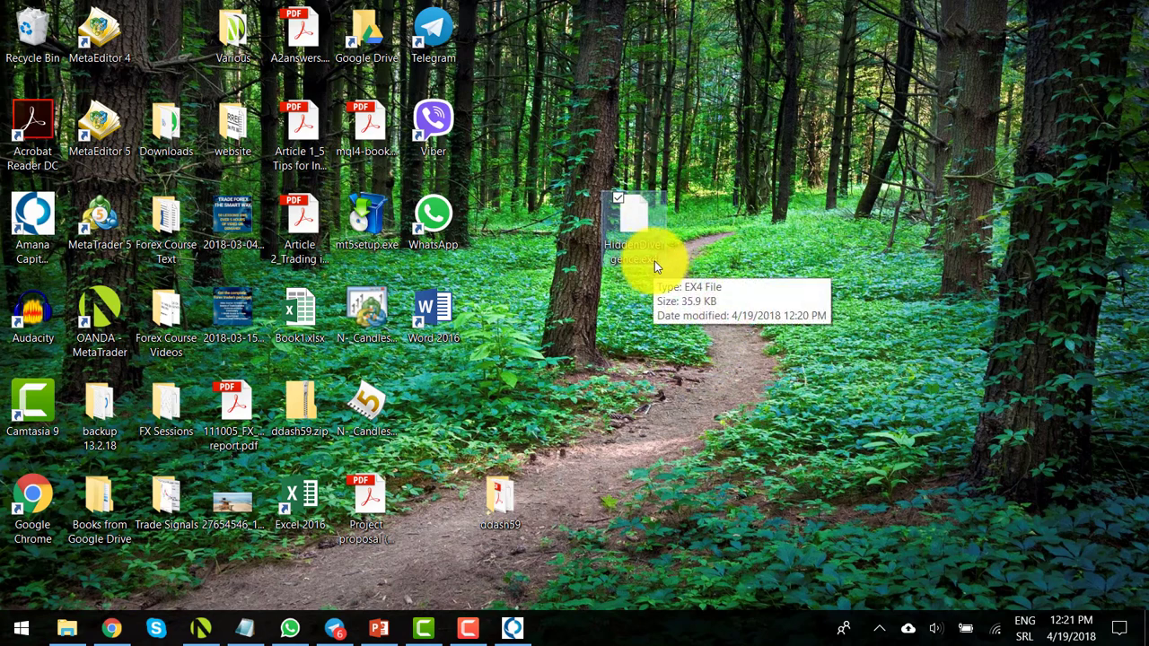
click(646, 316)
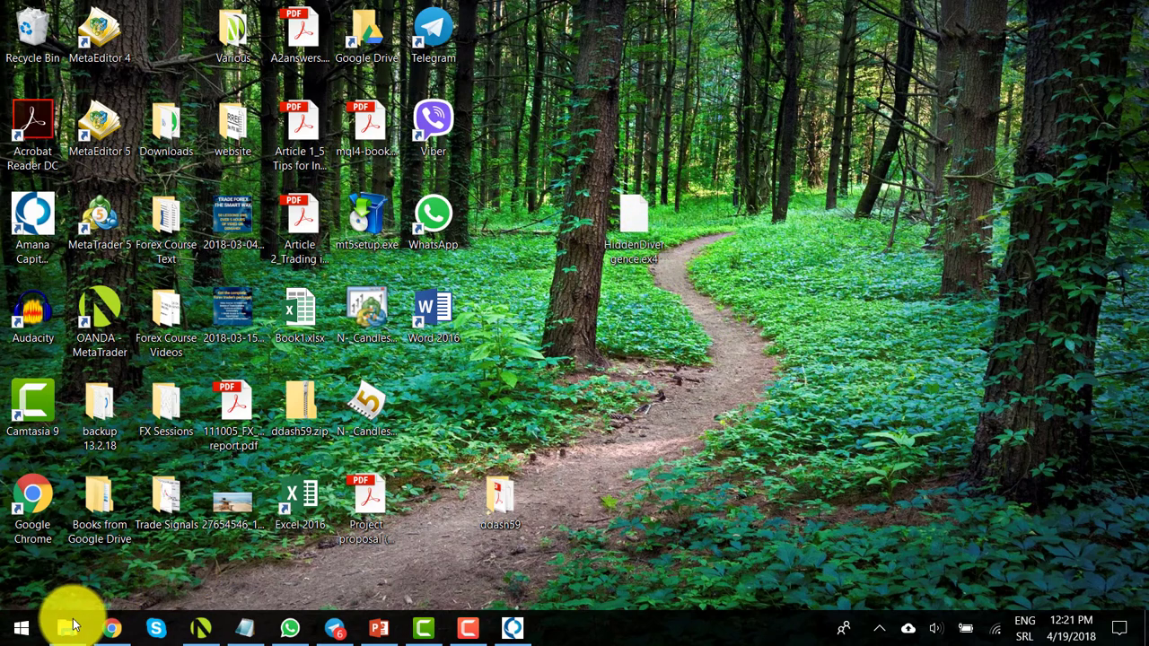
mouse_move(70, 633)
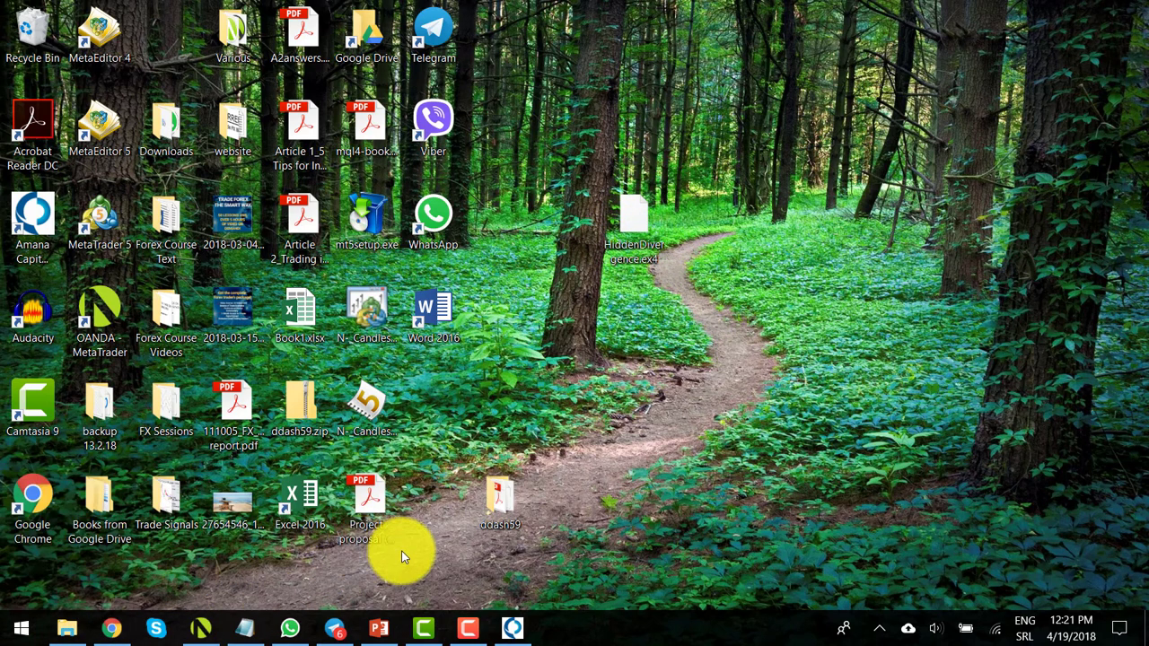
Step: Open MetaTrader's data folder from the File menu and navigate into MQL4 > Indicators
click(514, 628)
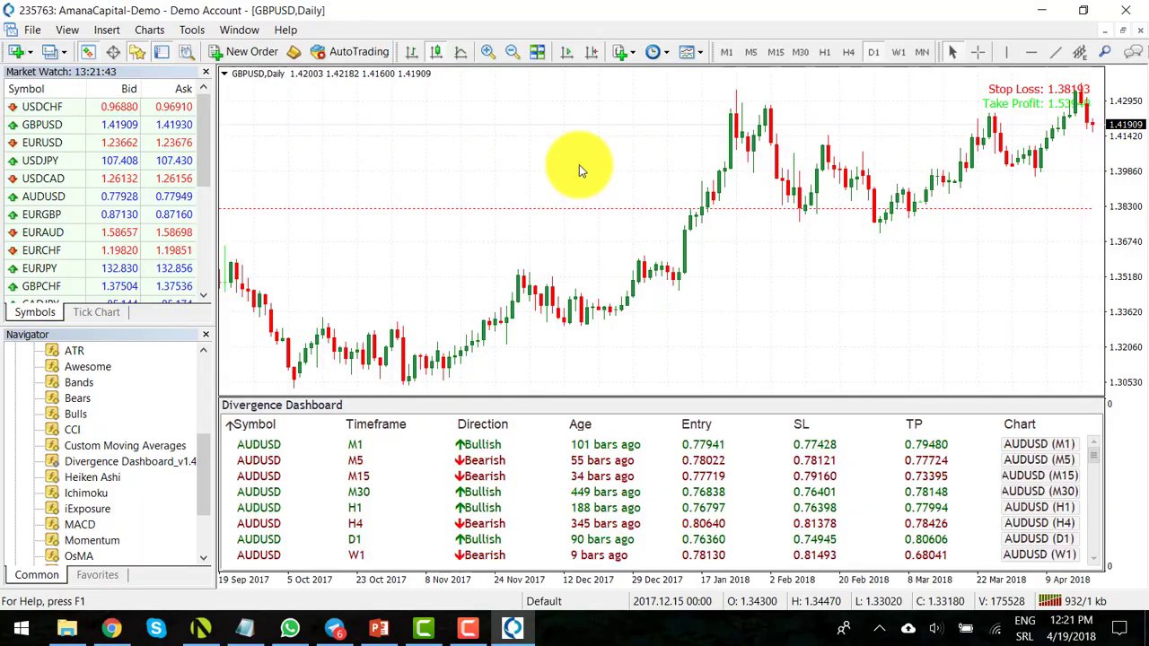
click(33, 32)
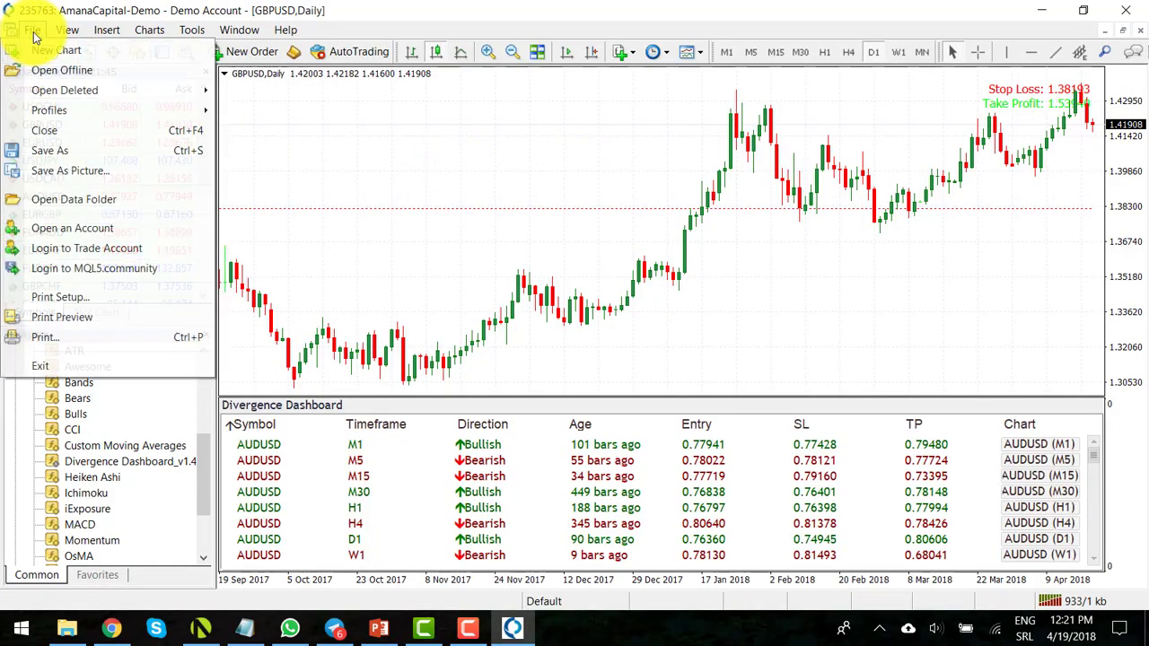
click(80, 199)
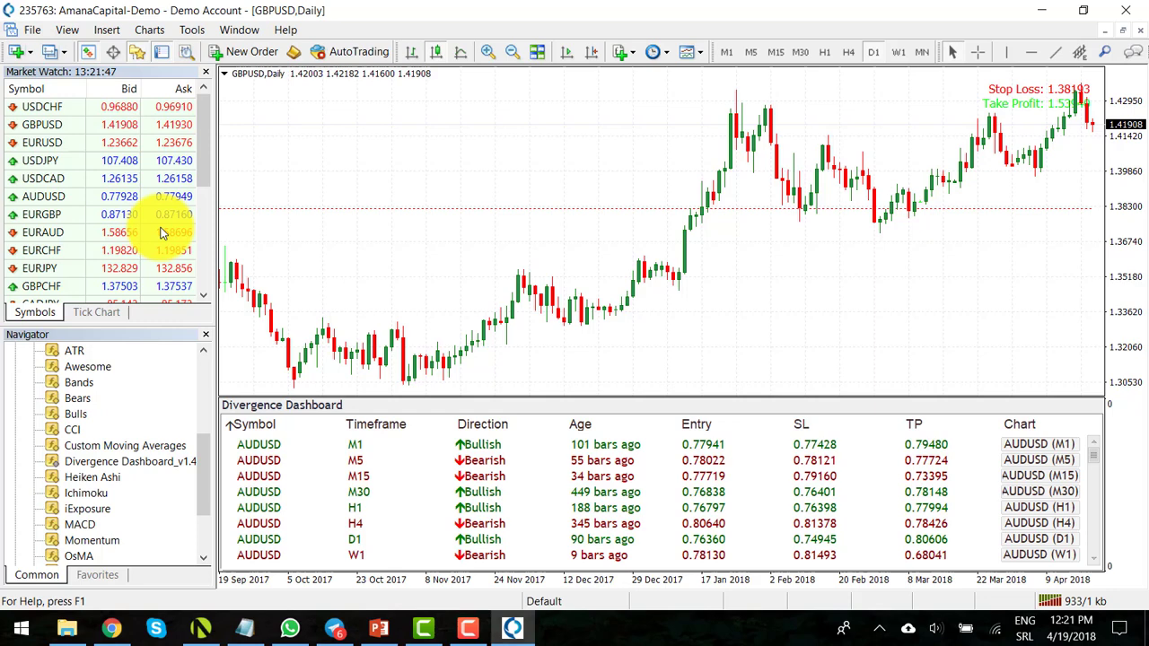
click(1055, 18)
click(1051, 18)
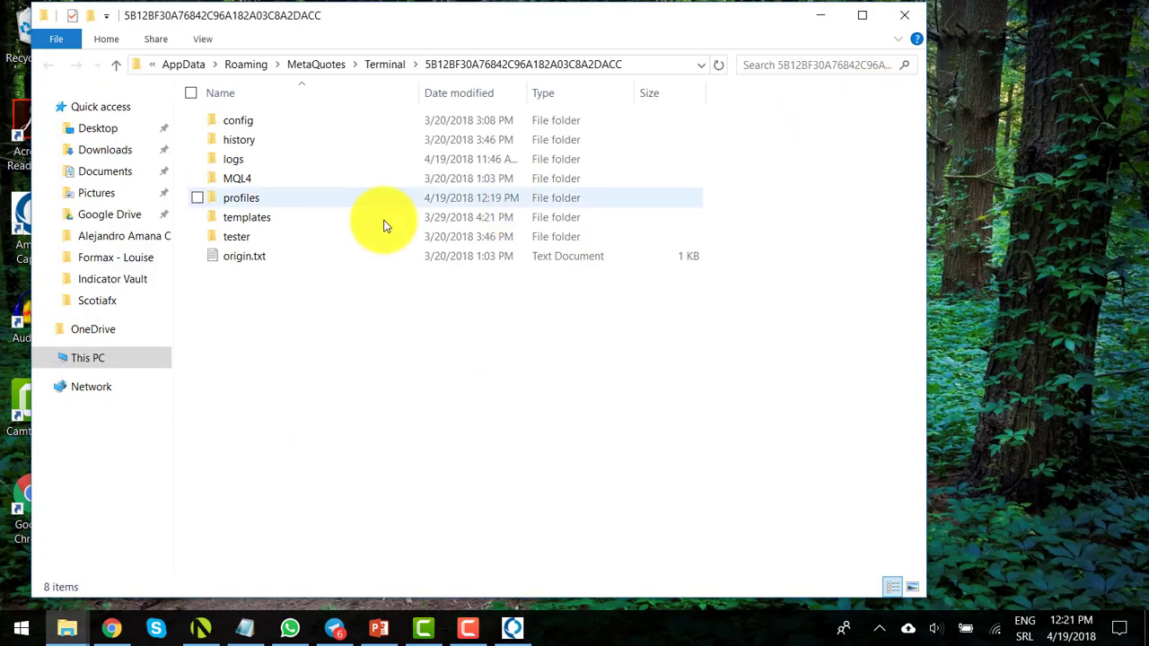
double_click(244, 180)
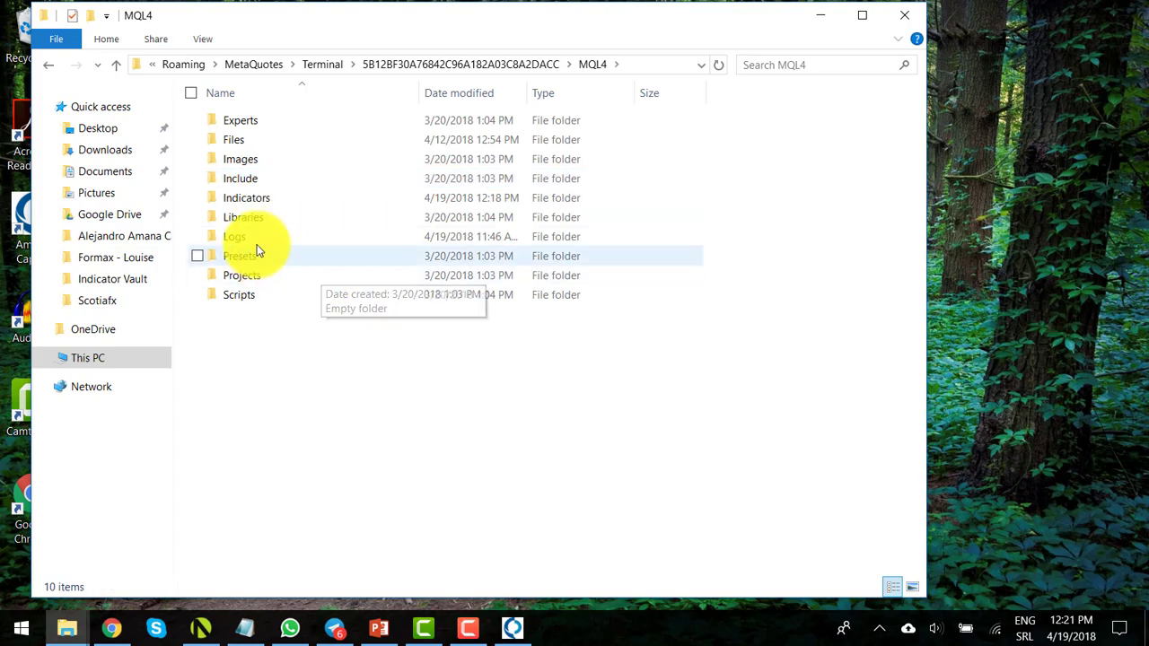
double_click(260, 199)
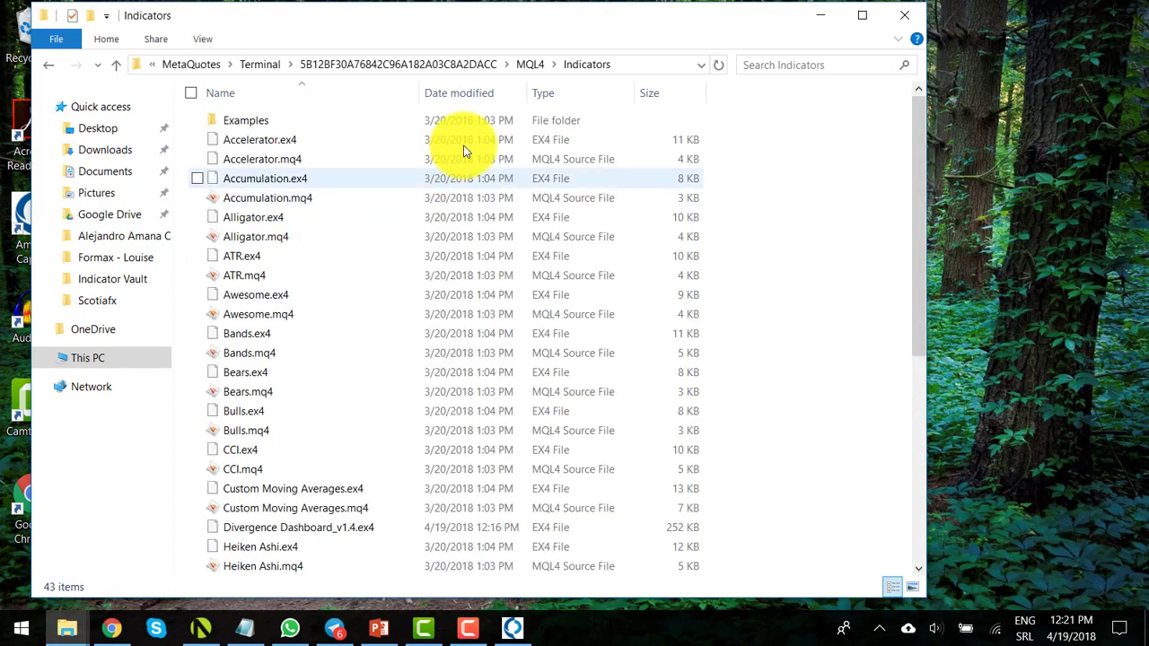
Step: Drag HiddenDivergence.ex4 from the desktop into the Indicators folder window
drag(609, 24, 619, 291)
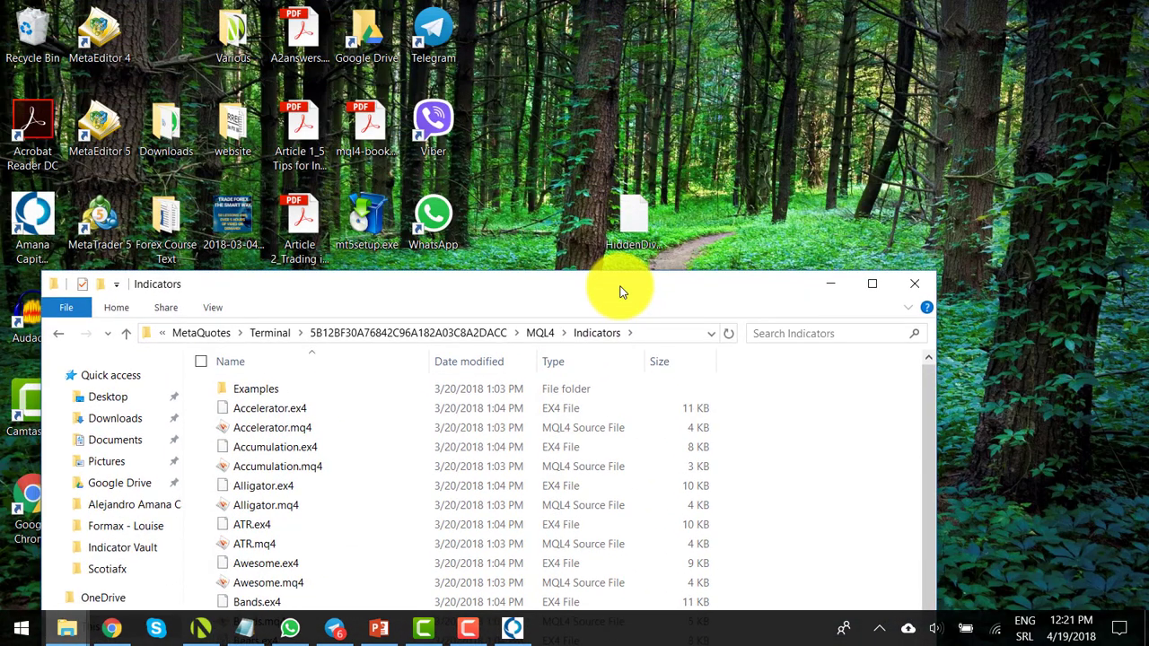
click(644, 219)
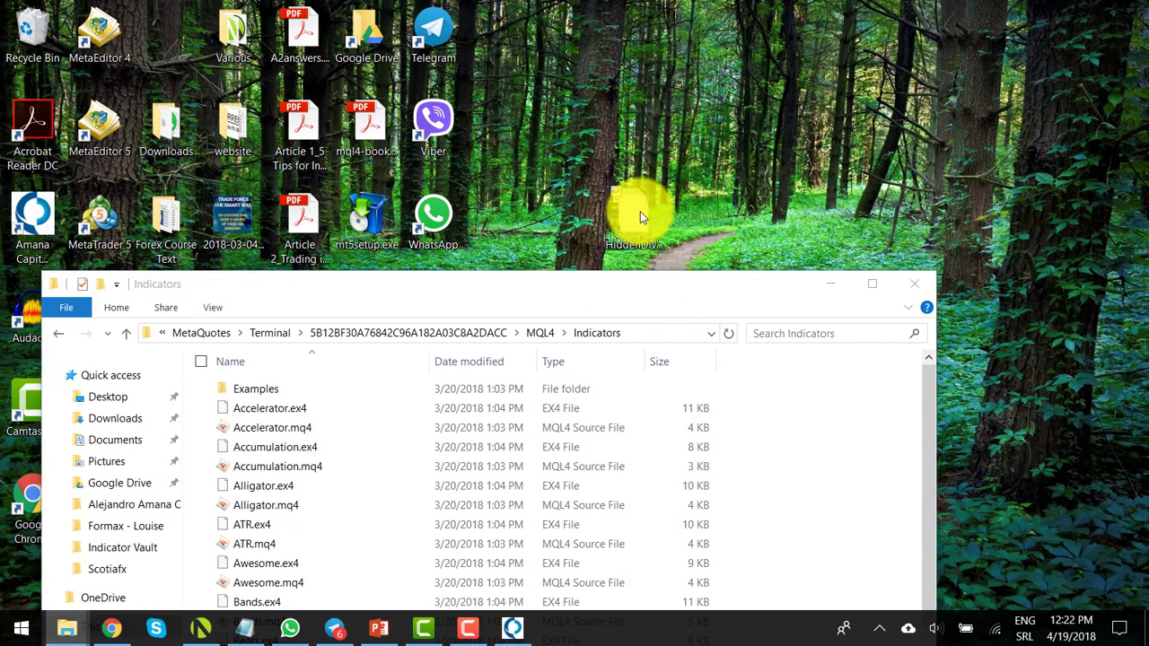
drag(641, 214, 328, 425)
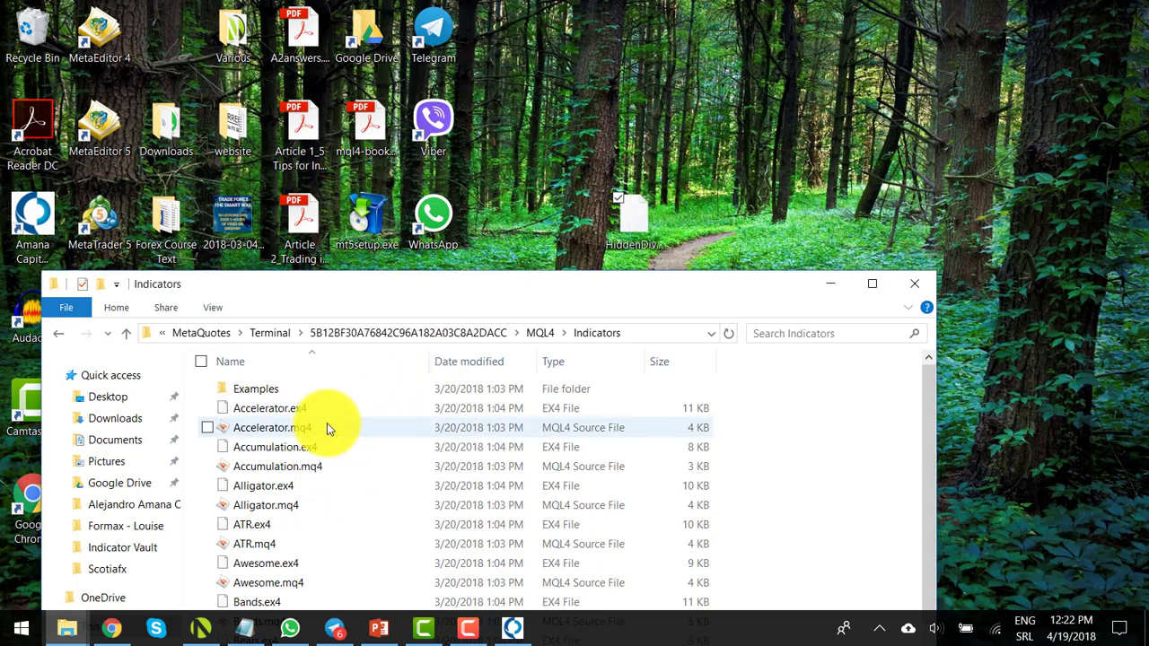
scroll(573, 421, down, 5)
drag(656, 296, 693, 56)
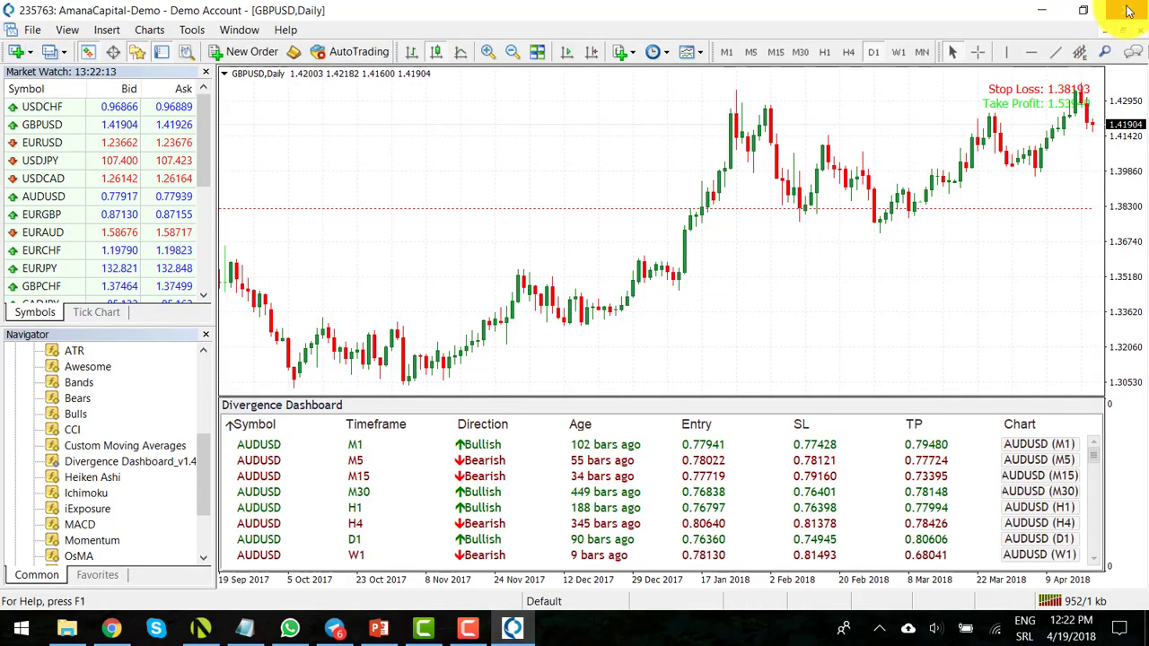
Step: Close and relaunch the Amana Capital MT4 terminal, then find HiddenDivergence in the Navigator's Indicators list
click(1122, 18)
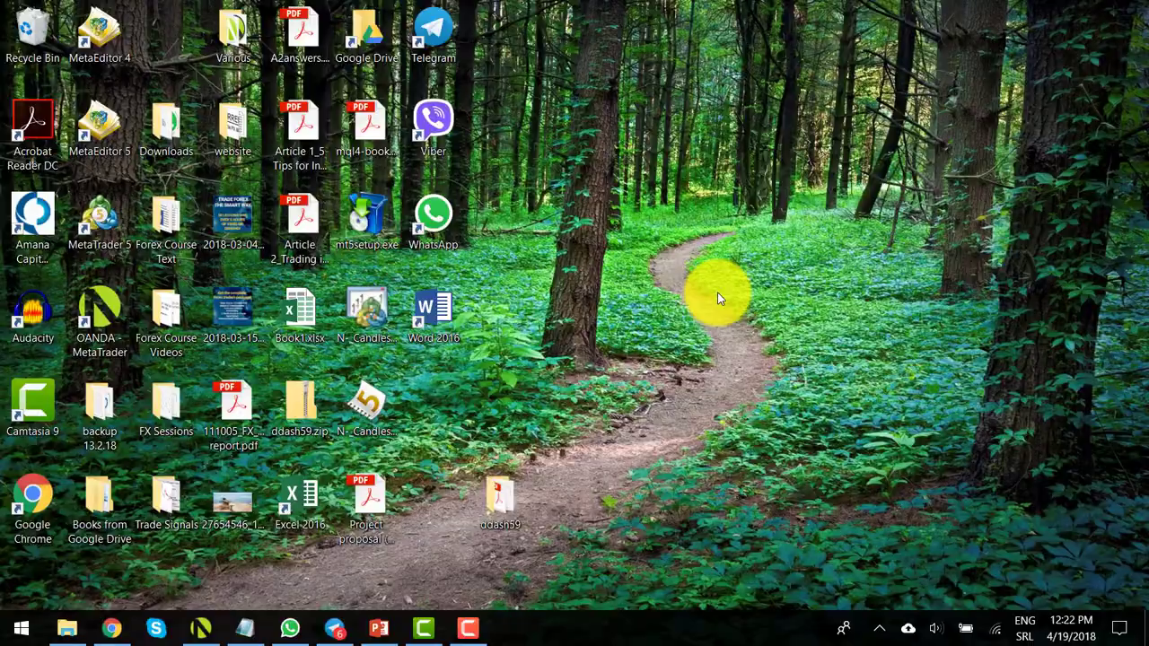
double_click(36, 220)
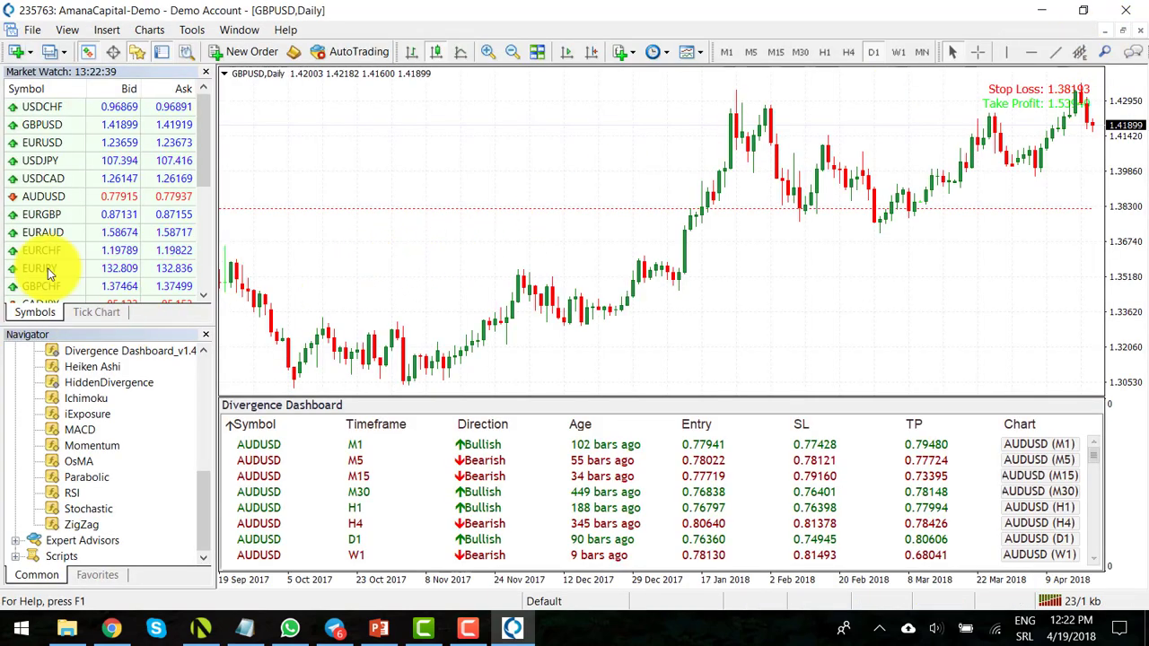
drag(205, 500, 216, 446)
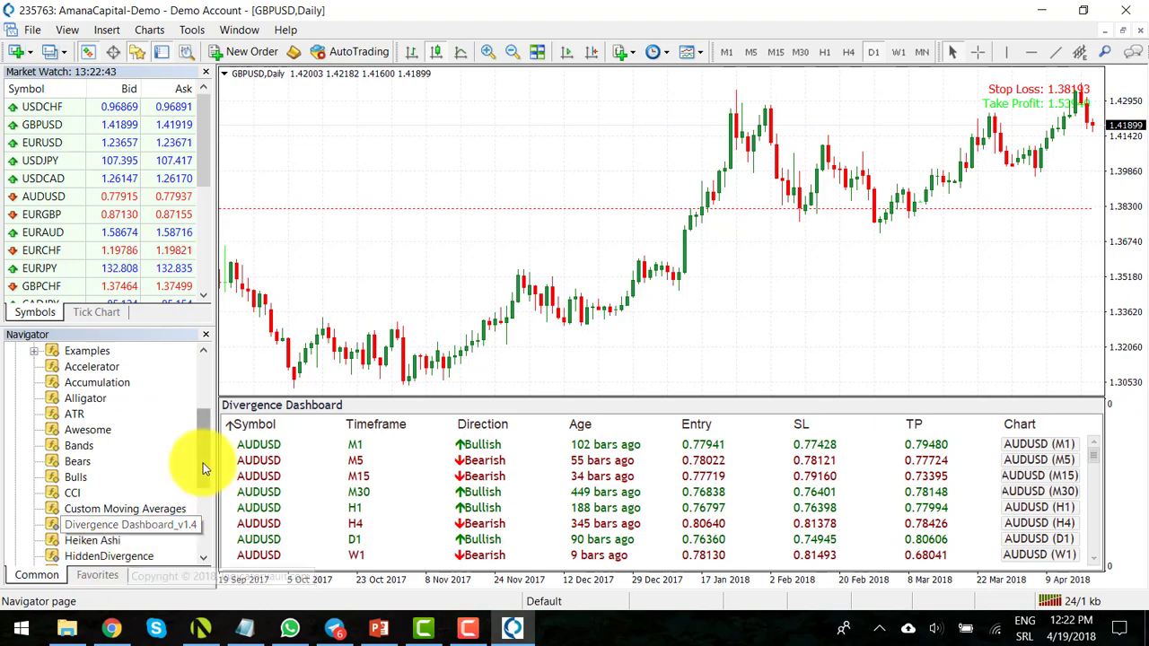
scroll(203, 467, up, 3)
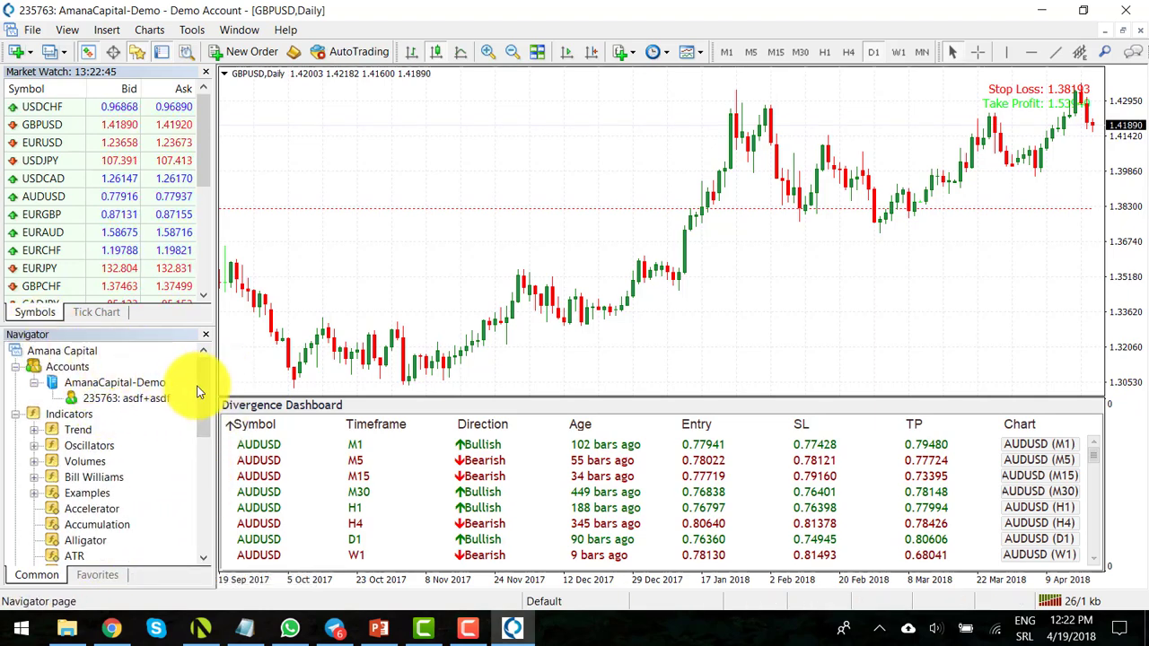
drag(200, 391, 201, 474)
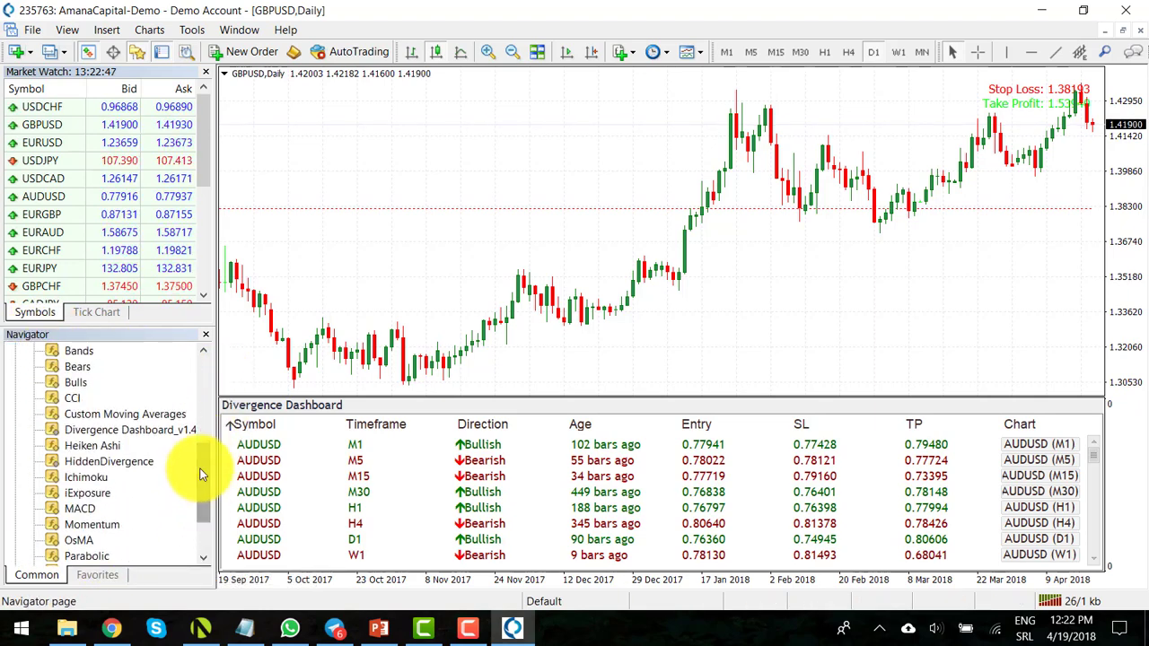
Step: Drop HiddenDivergence onto the GBPUSD daily chart and accept its default MACD(12,26,9) settings
drag(89, 461, 478, 159)
click(613, 364)
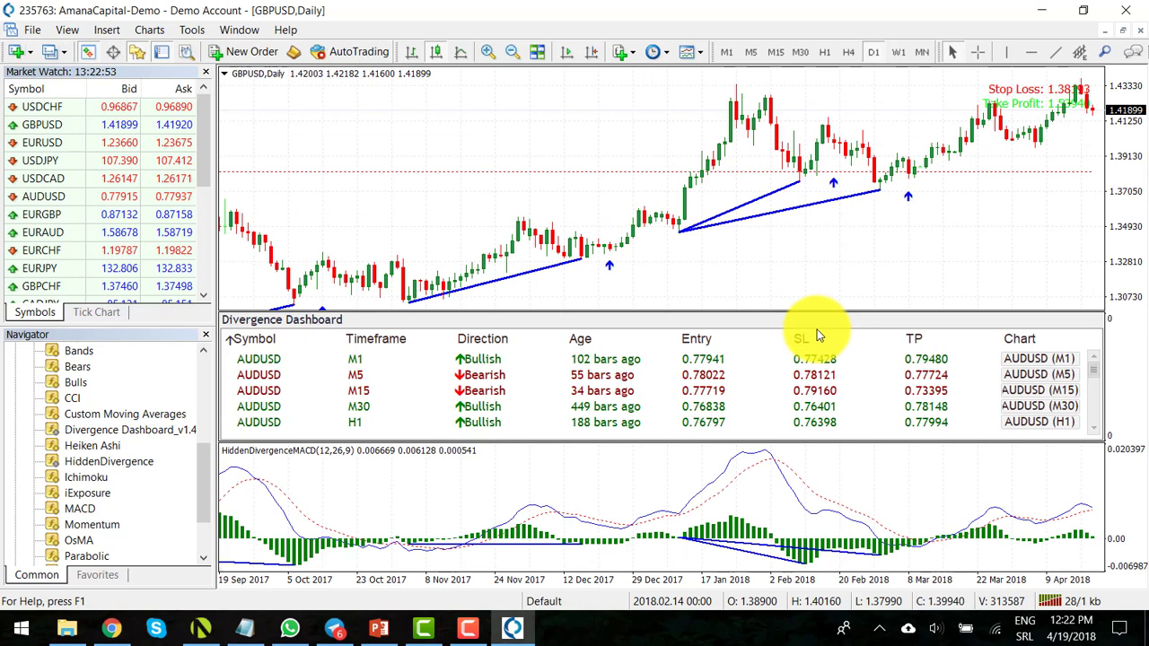